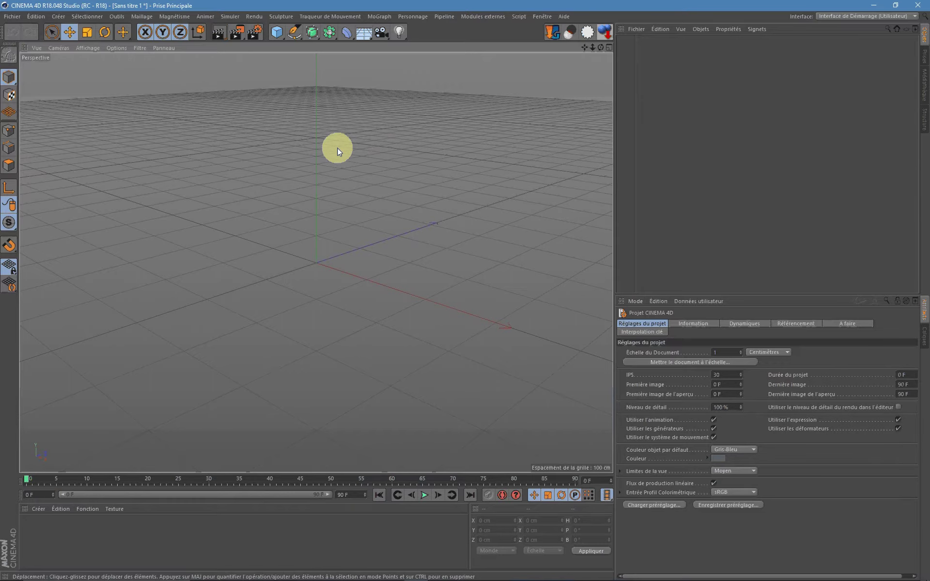
Step: Add a capsule with 2 height segments, displayed with wireframe lines over shading
click(276, 32)
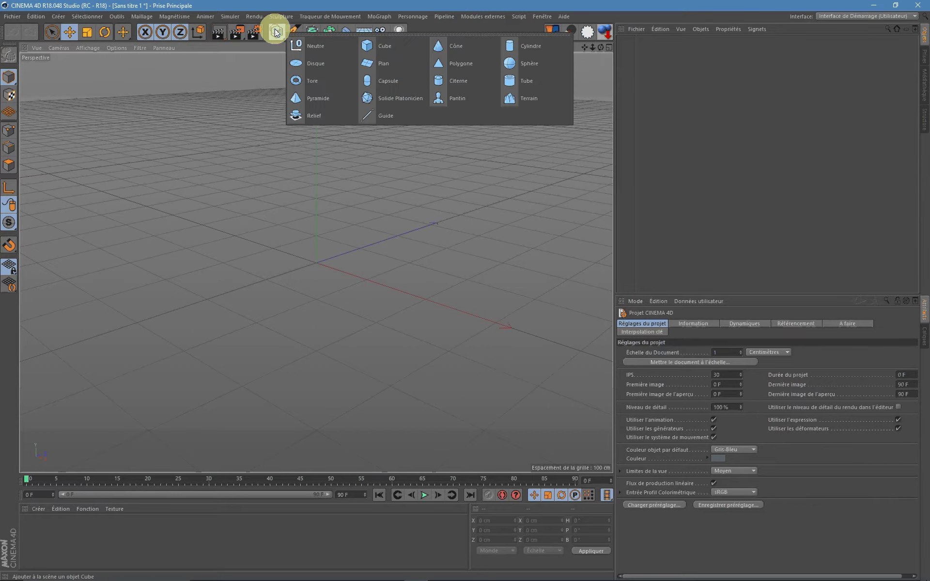
click(376, 83)
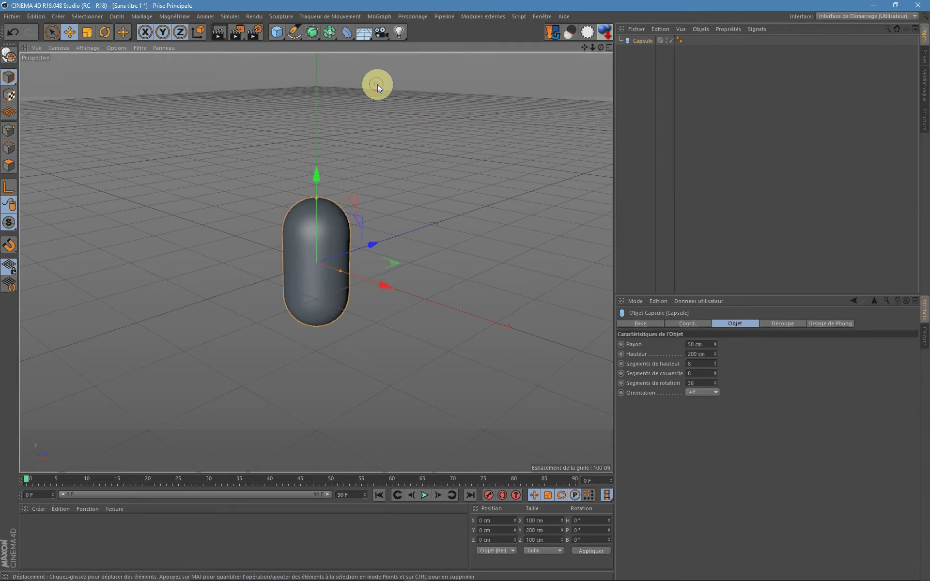
click(88, 48)
click(113, 74)
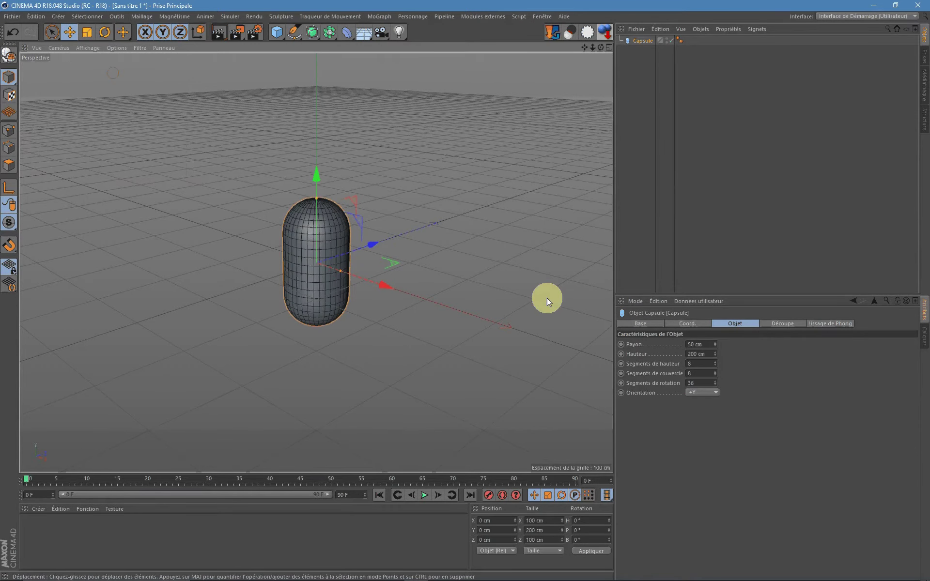
click(697, 363)
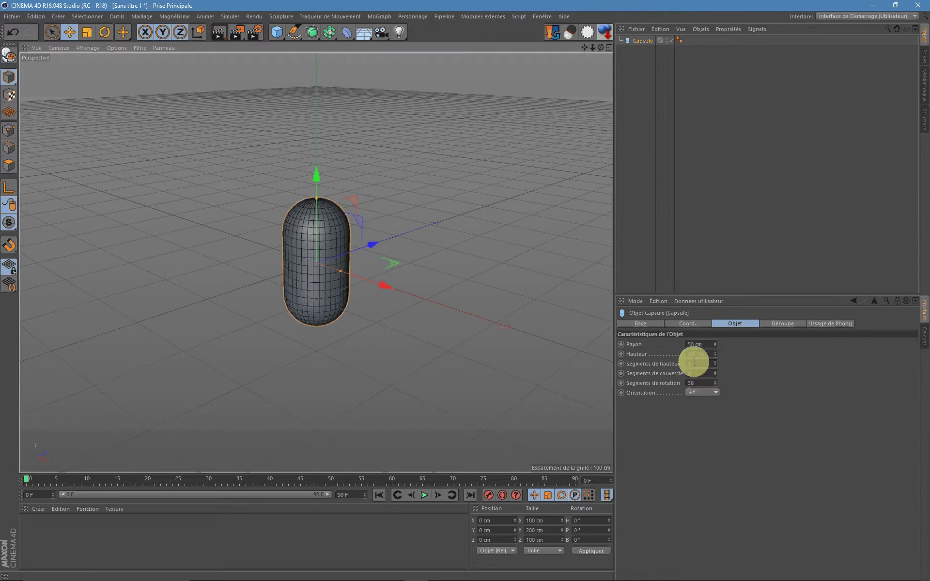
text(1)
click(631, 357)
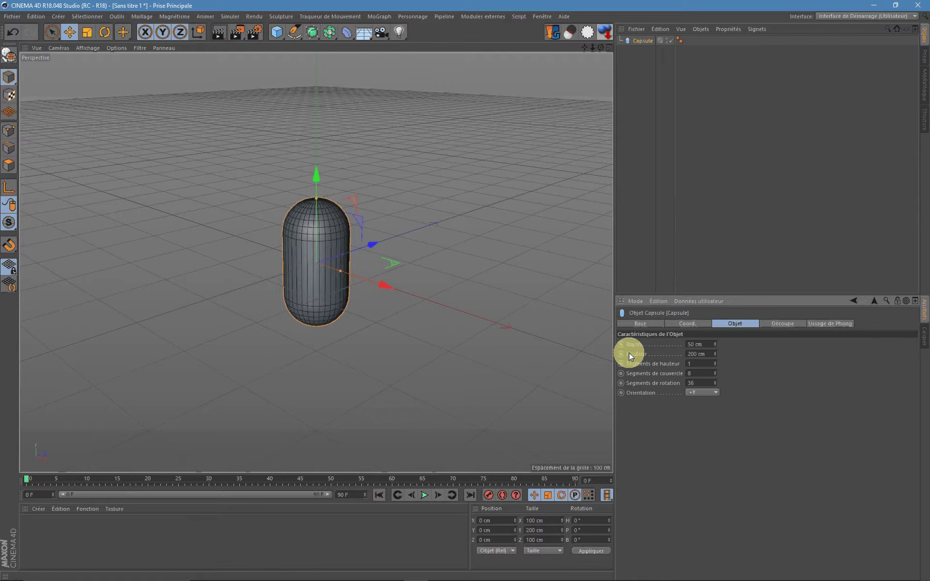
click(716, 362)
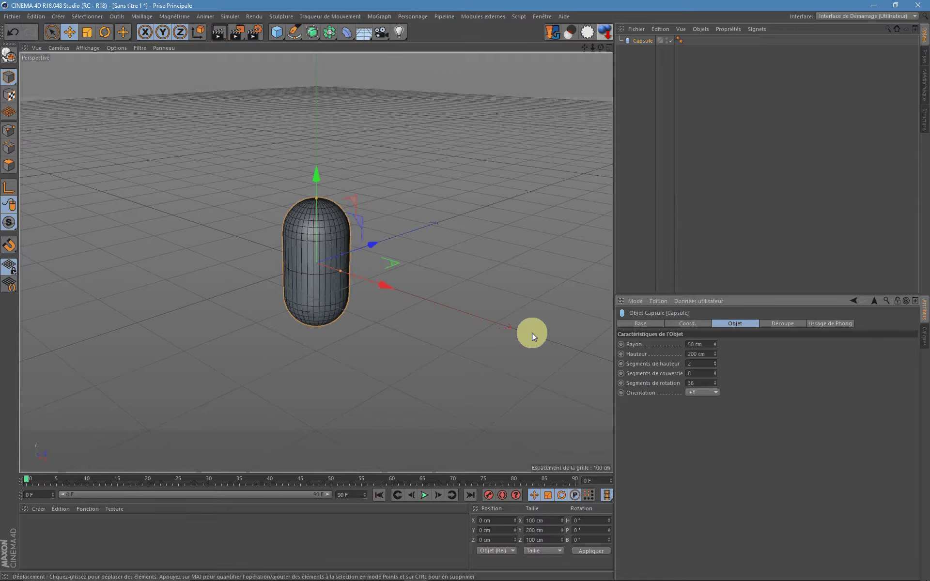
Step: Convert the capsule to an editable polygon object and raise it to Y 131.84 cm
click(223, 226)
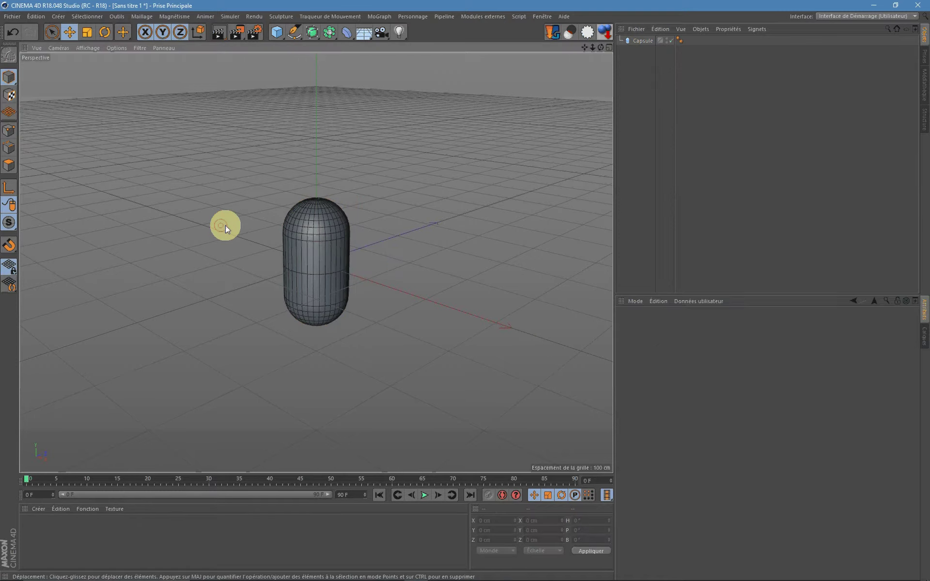
click(643, 40)
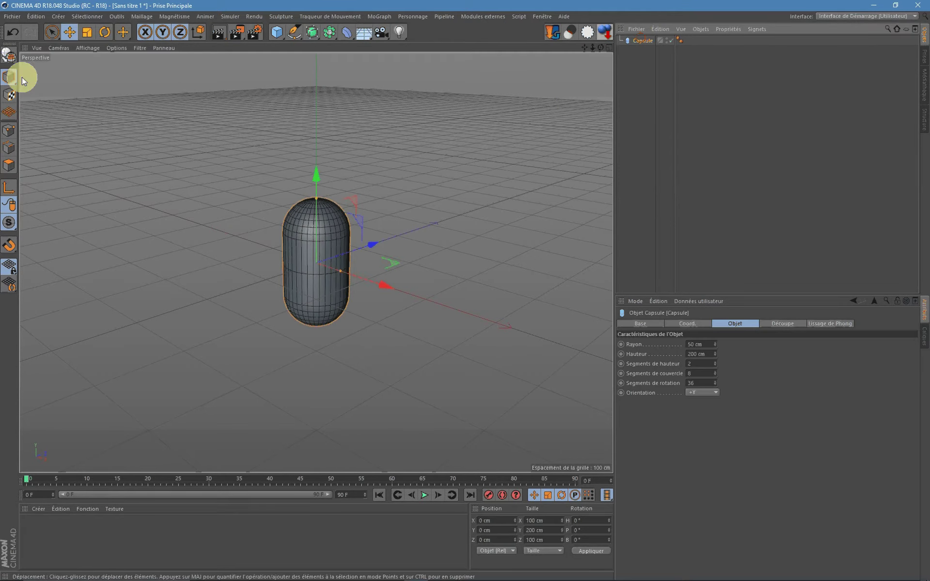
click(9, 54)
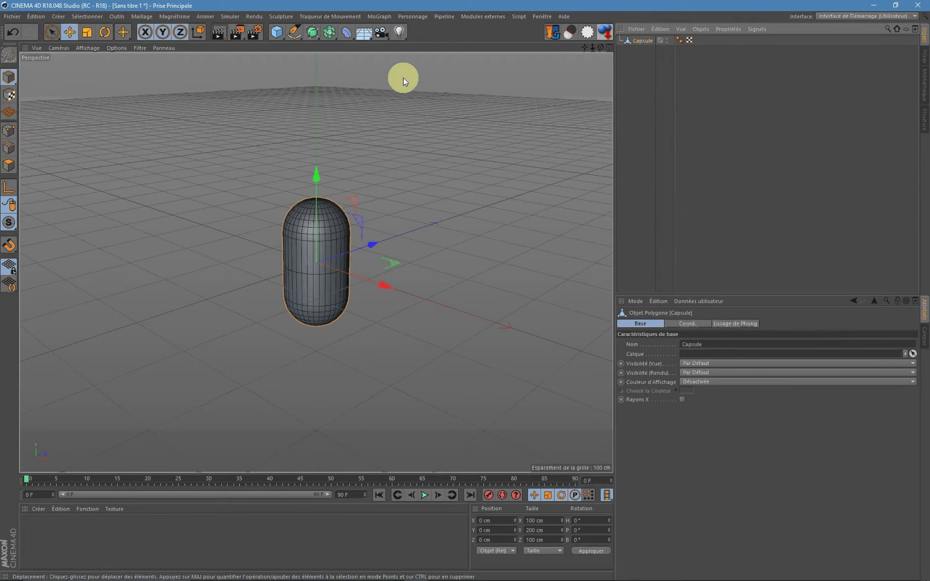
click(608, 32)
drag(315, 106, 315, 83)
Step: Add a Sol floor tagged as a collision body, and tag the capsule as a rigid body
click(363, 35)
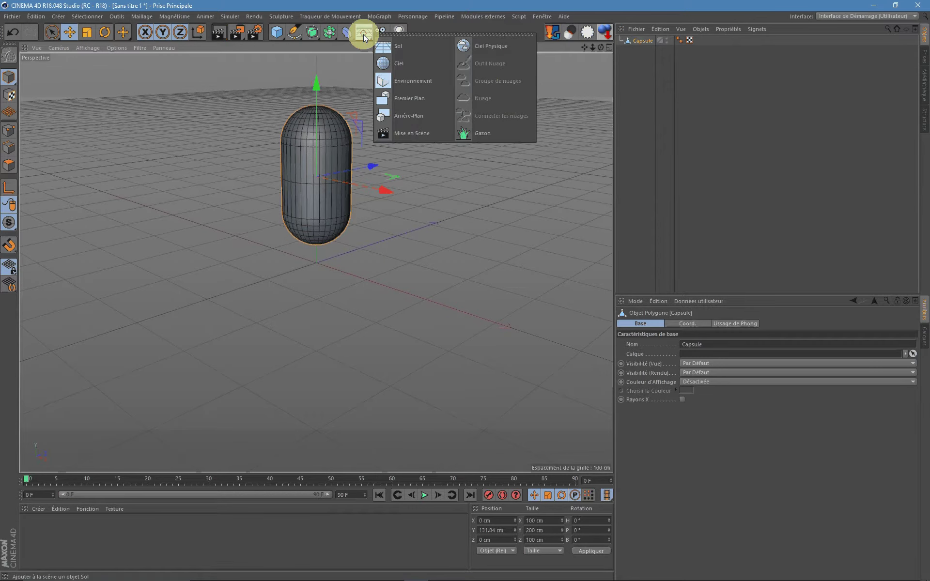
click(401, 48)
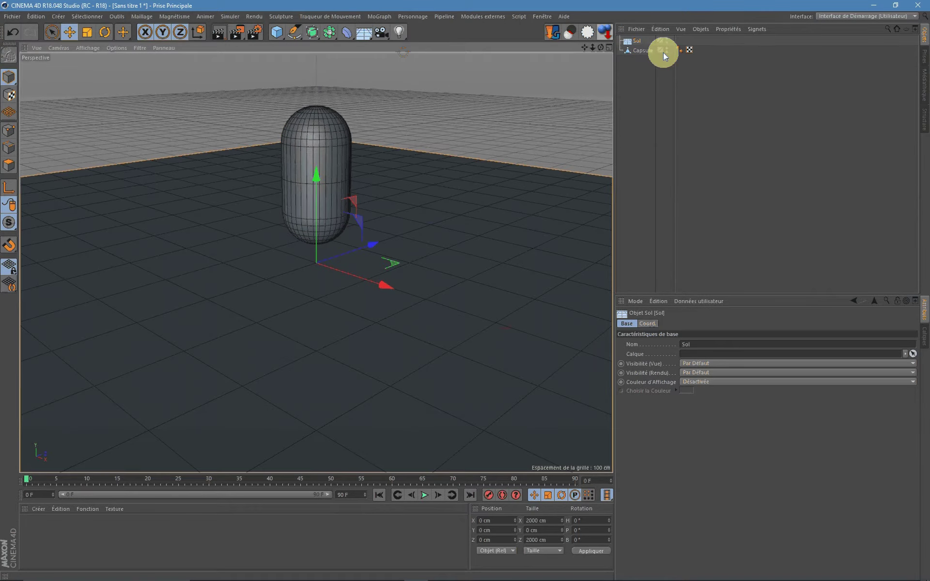
right_click(642, 43)
mouse_move(679, 123)
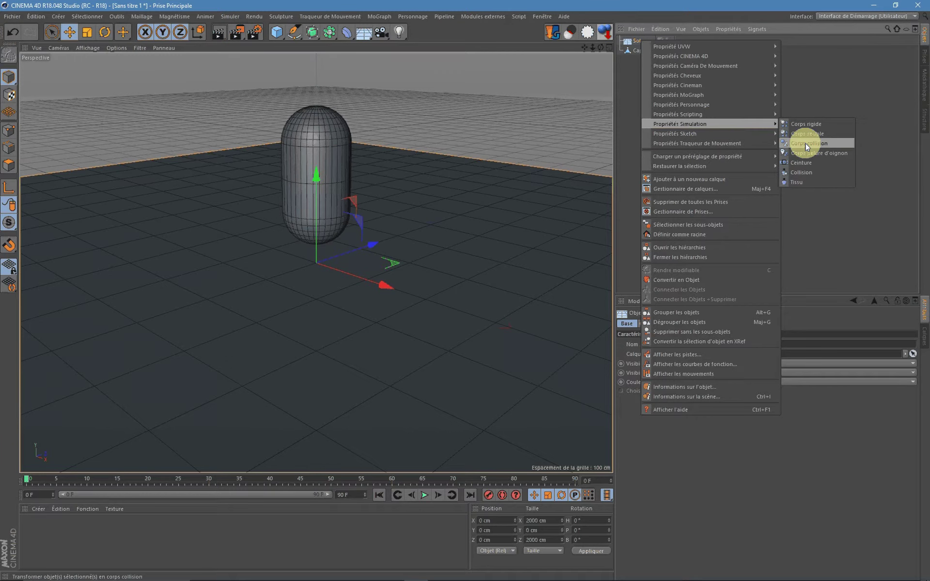
click(803, 144)
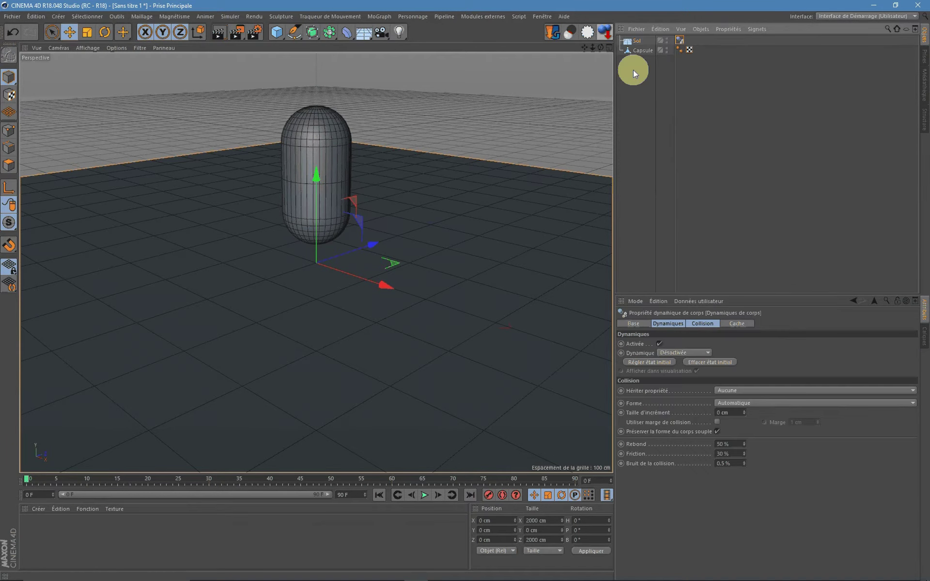
right_click(643, 54)
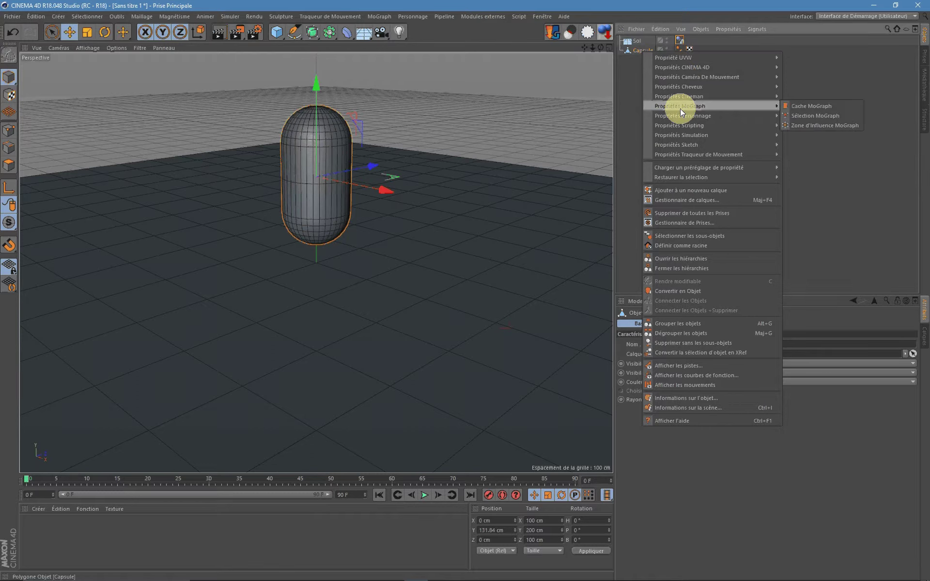
mouse_move(698, 135)
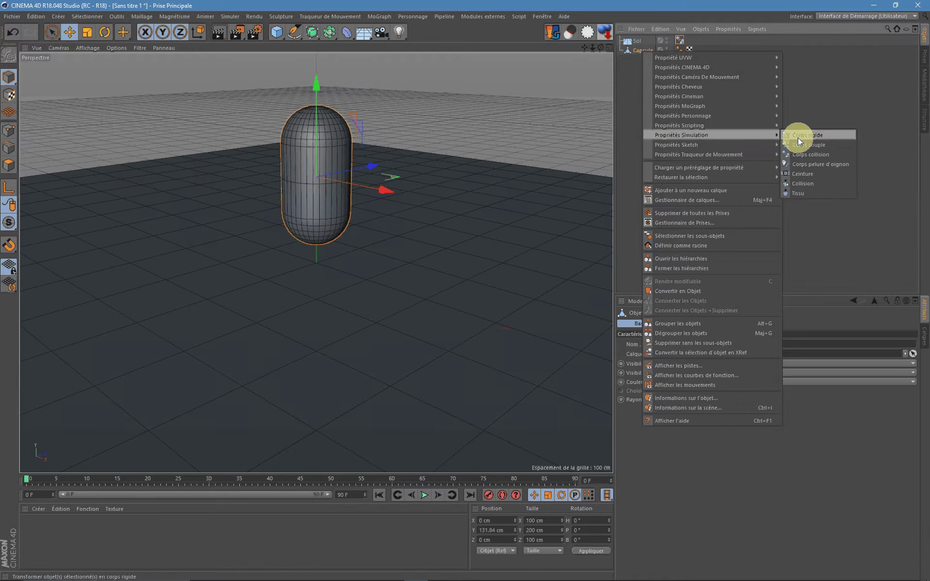
click(799, 135)
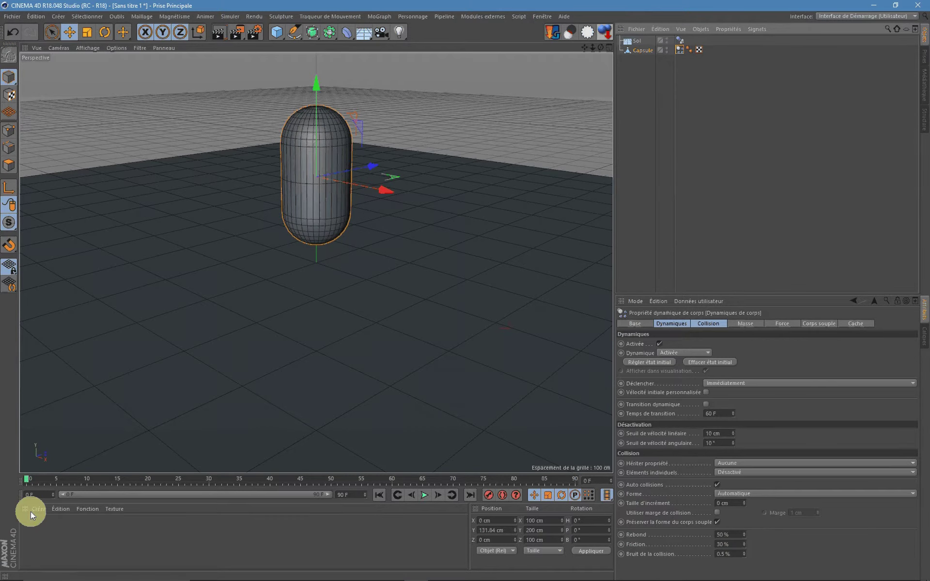
Step: Load the Plastic Green - Glossy preset and change its hue to red
click(43, 509)
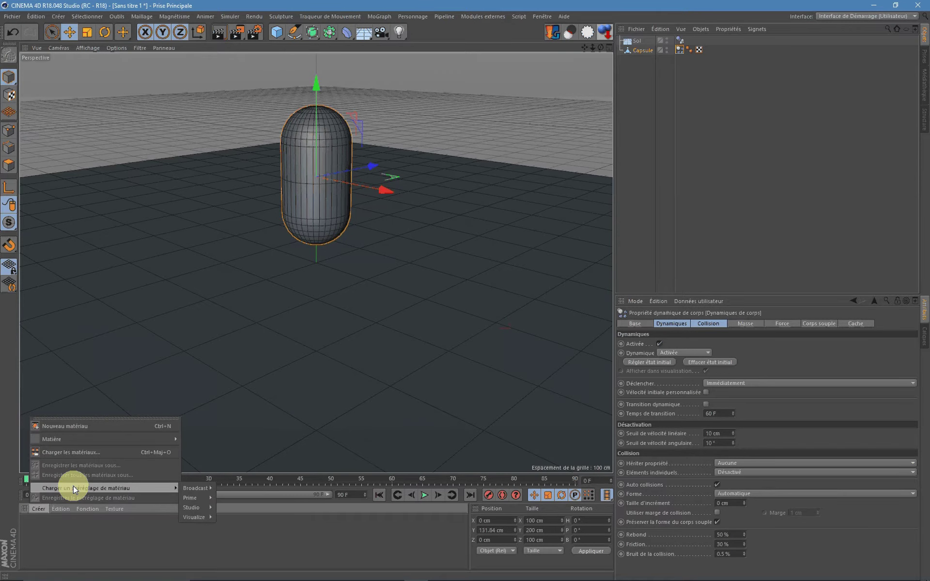
mouse_move(191, 507)
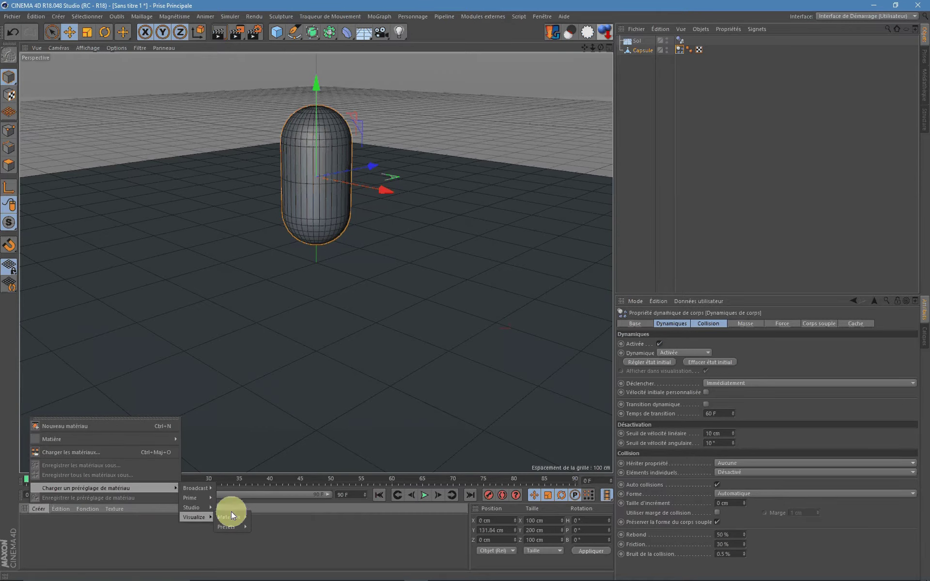
mouse_move(229, 516)
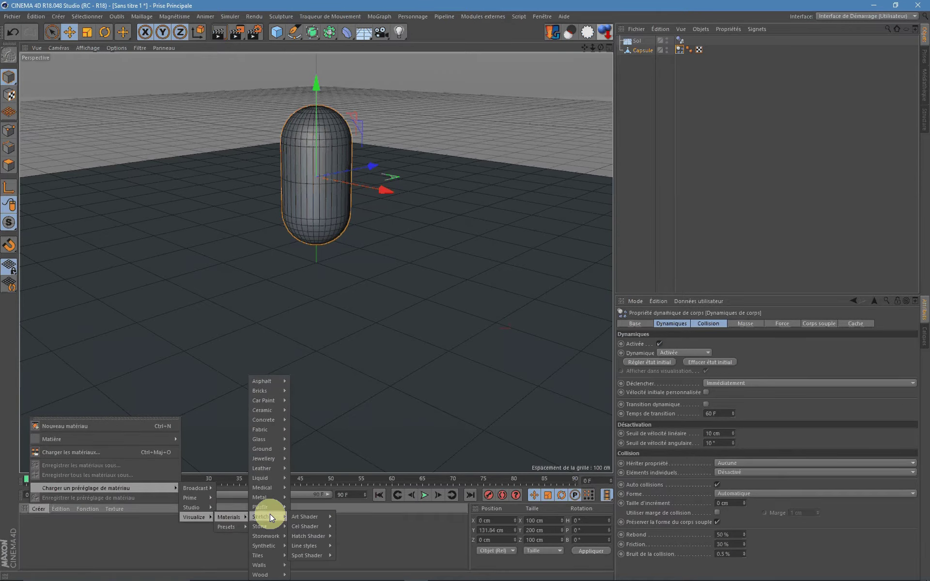
mouse_move(260, 507)
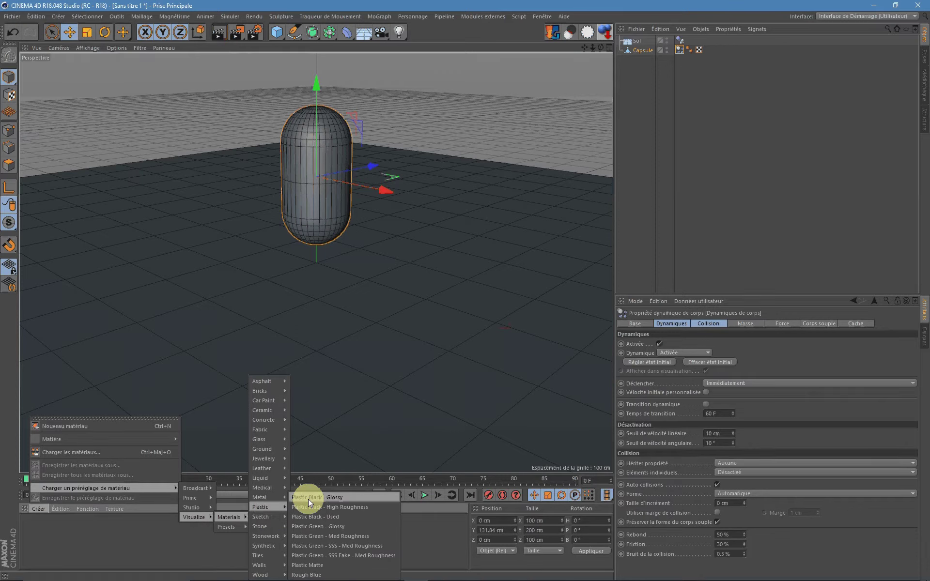
click(316, 526)
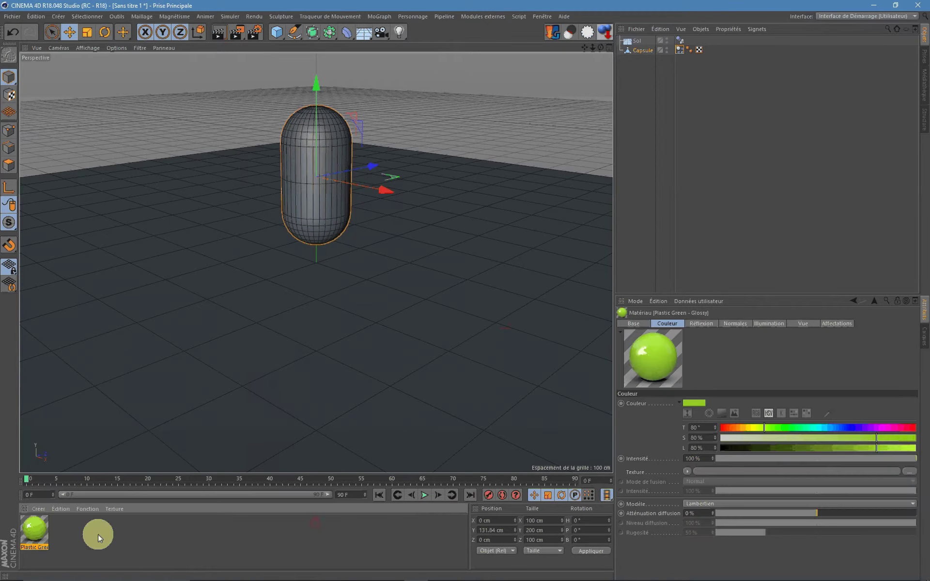
double_click(42, 539)
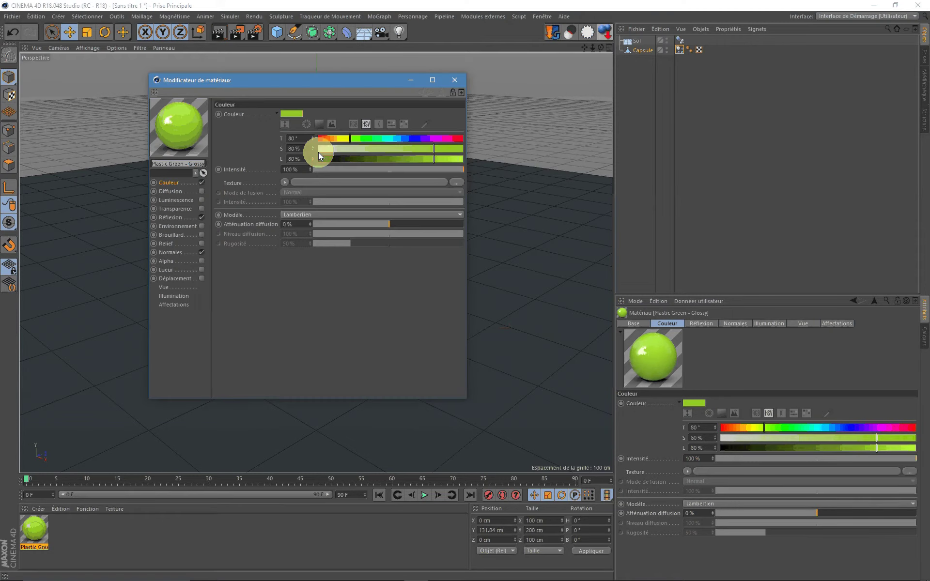
drag(322, 140, 274, 148)
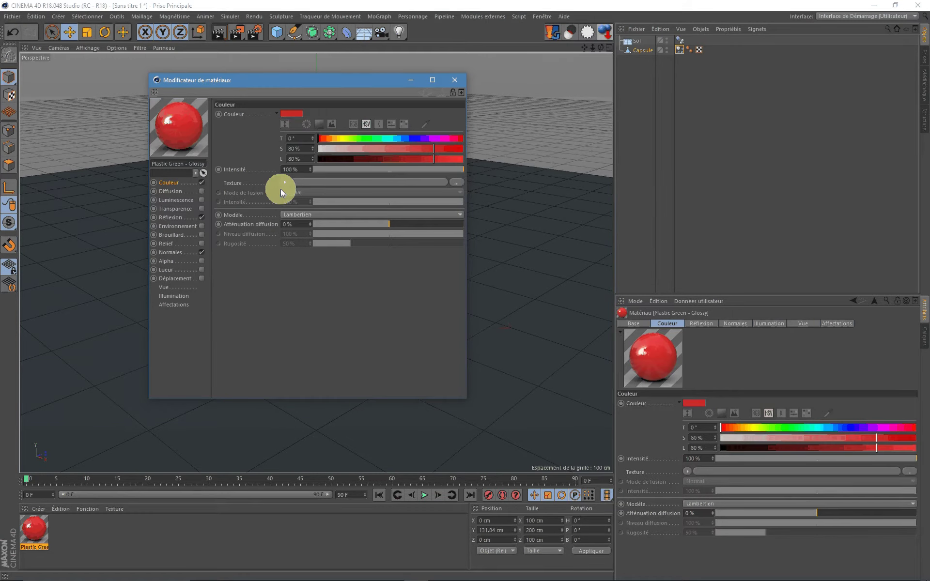
click(455, 80)
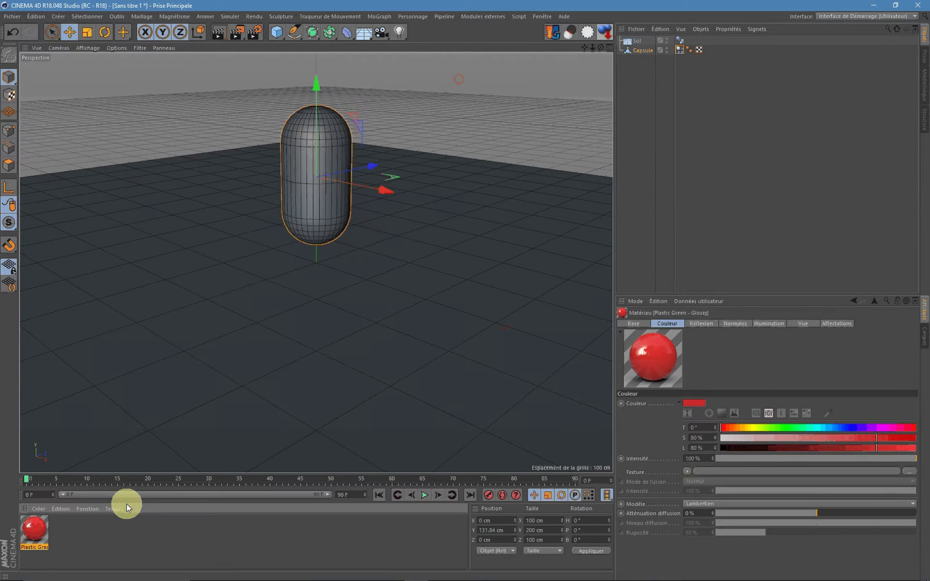
Step: Duplicate the red material as white (S 0%, L 92%) and apply it to the capsule
ctrl+drag(38, 535, 65, 533)
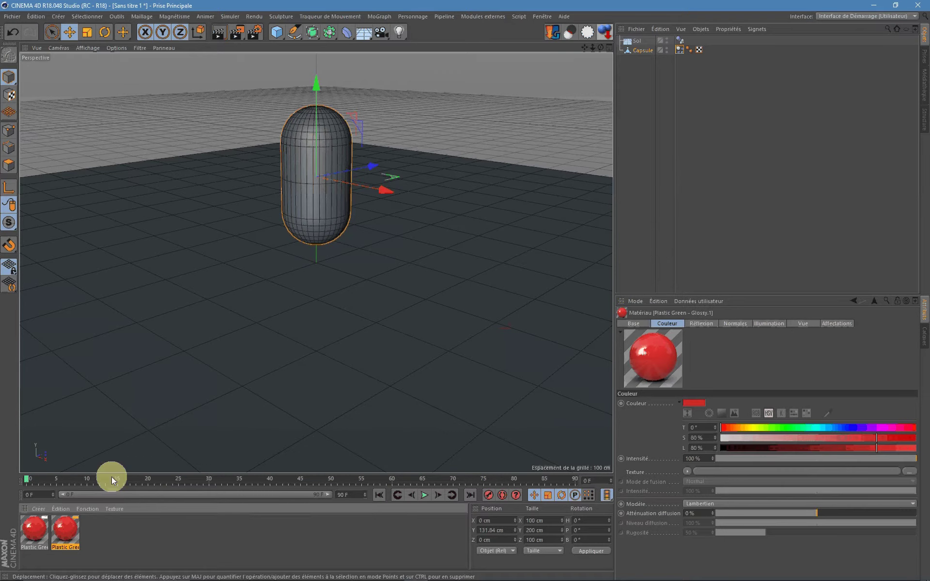
double_click(66, 530)
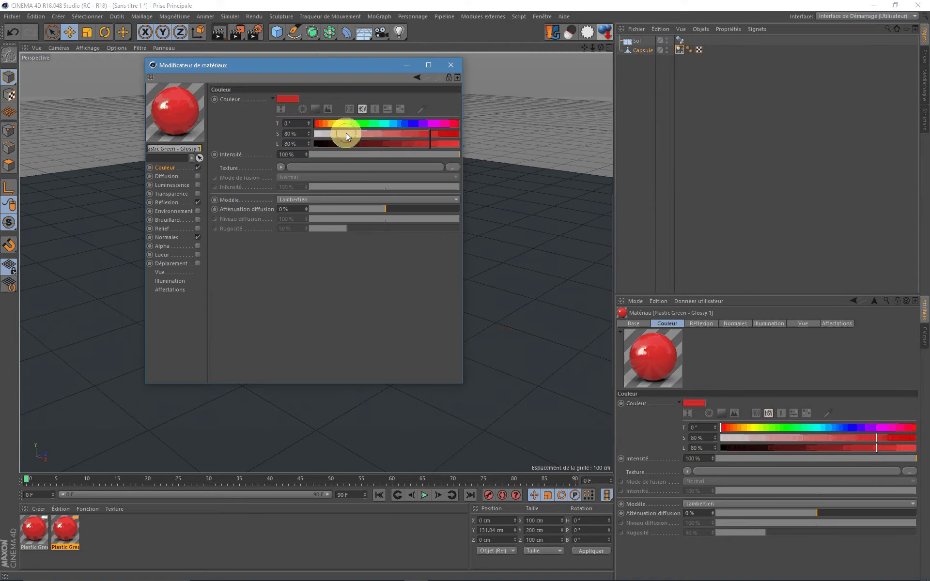
drag(346, 133, 252, 133)
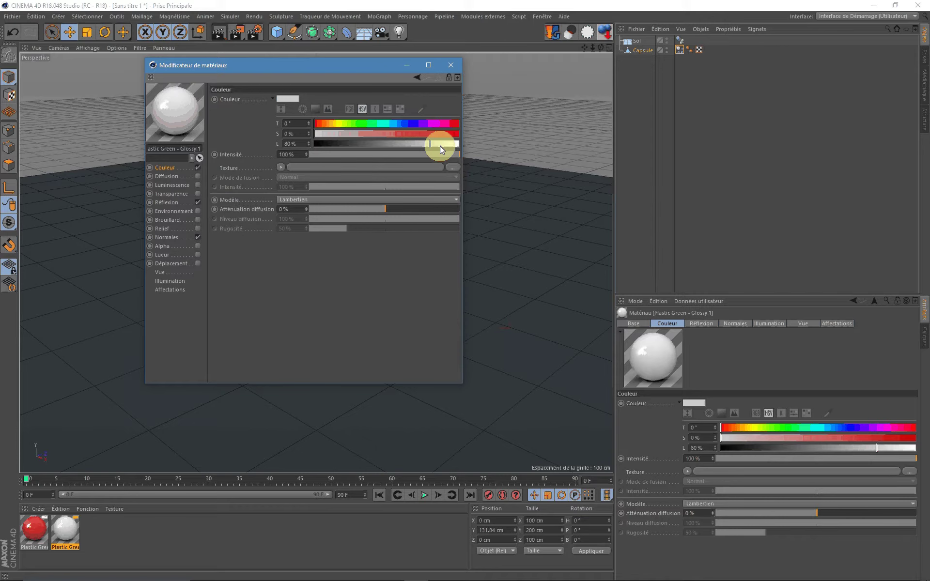
drag(439, 146, 448, 146)
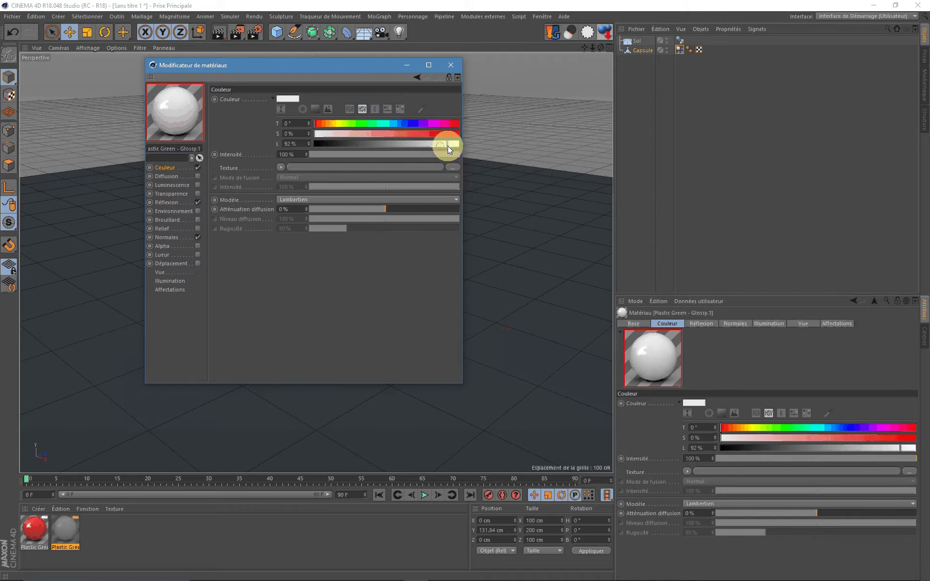
click(446, 67)
drag(69, 540, 632, 52)
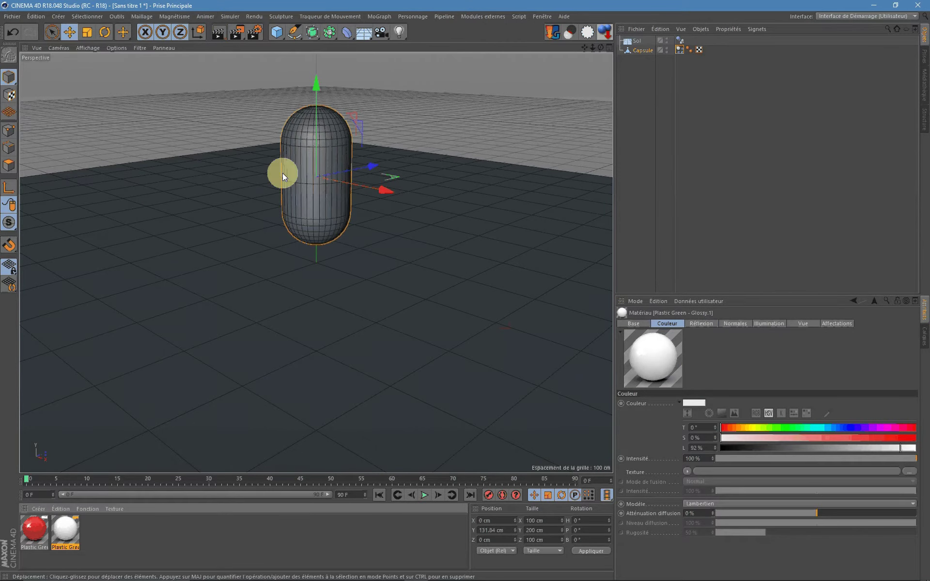
Step: Loop-select the capsule's top-half polygons and apply the red material to them
click(9, 164)
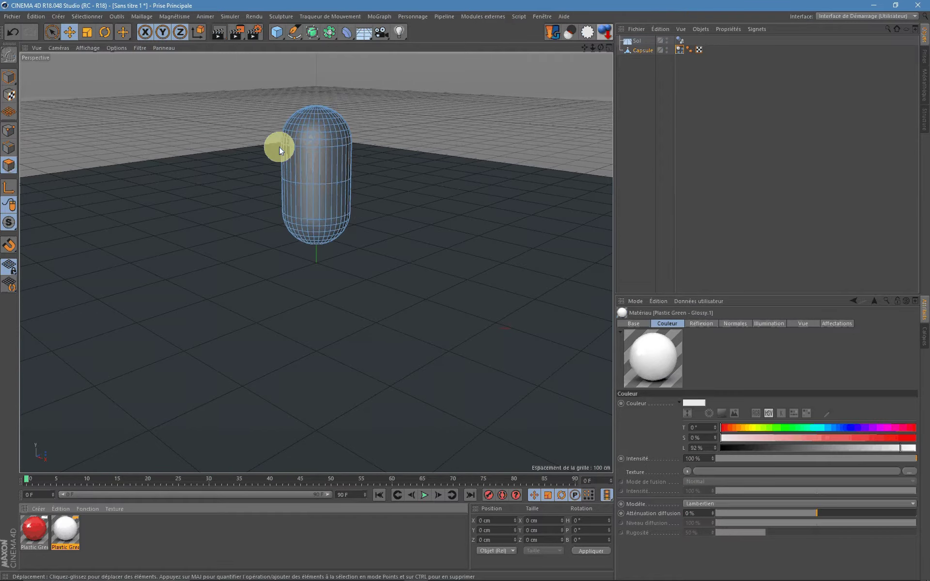
key(u)
key(l)
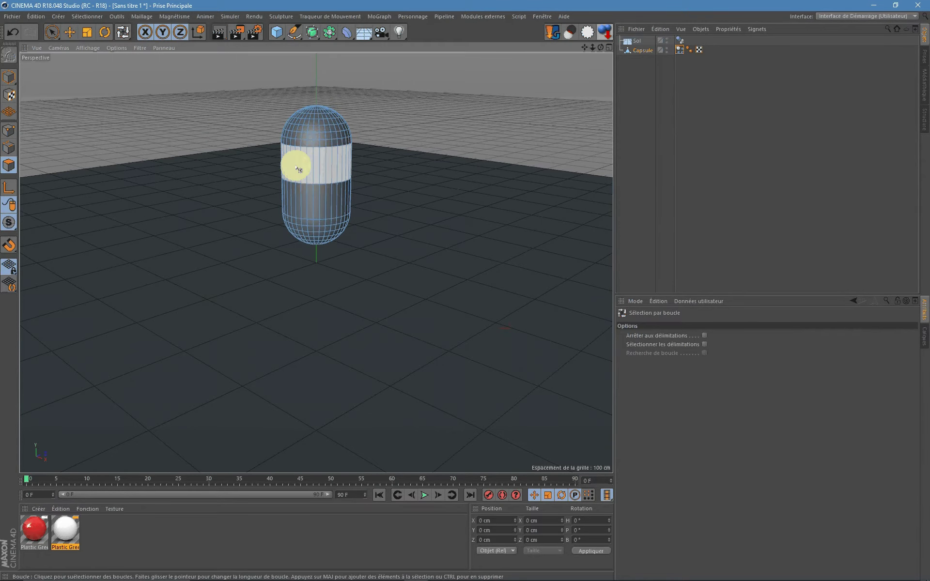
mouse_move(298, 168)
mouse_down()
mouse_move(292, 141)
mouse_move(317, 113)
mouse_up()
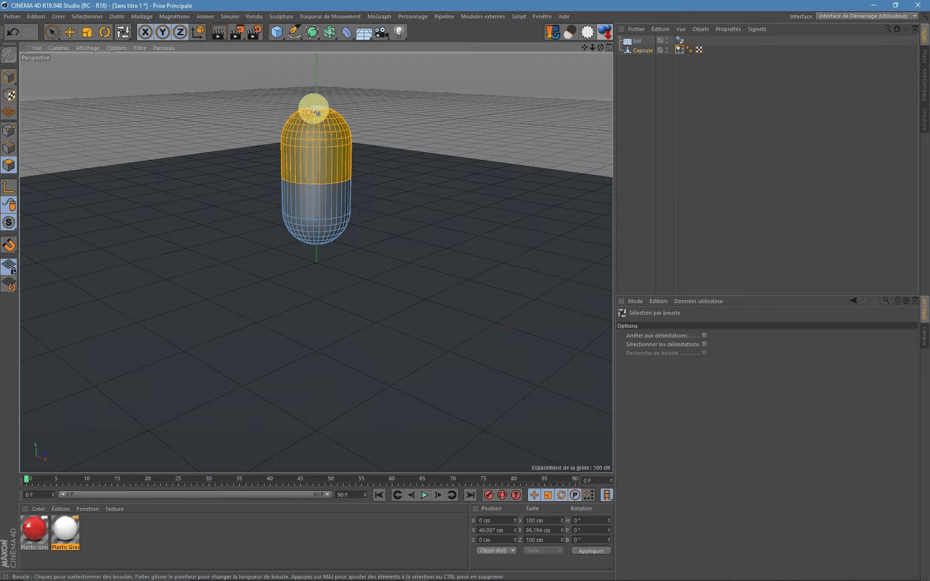
drag(317, 113, 315, 108)
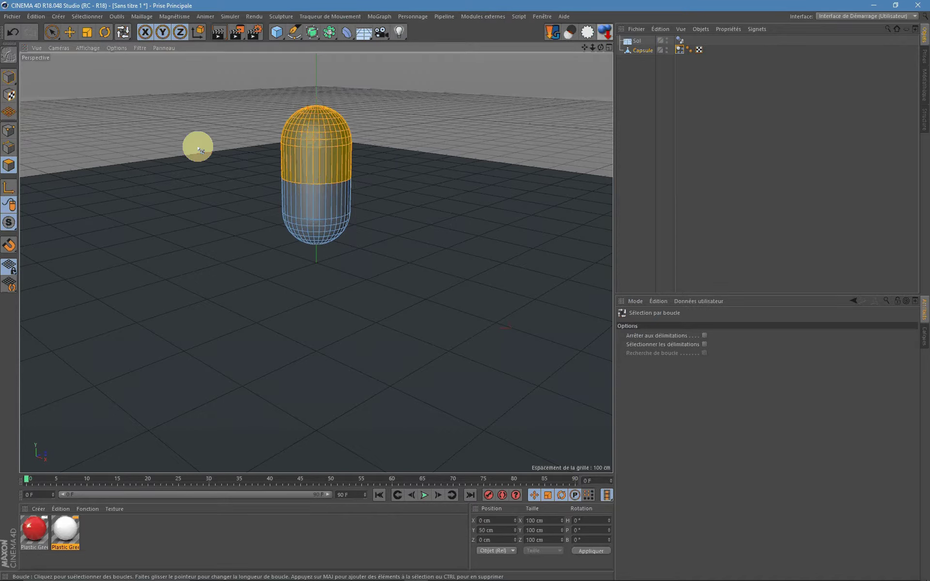
drag(30, 522, 297, 170)
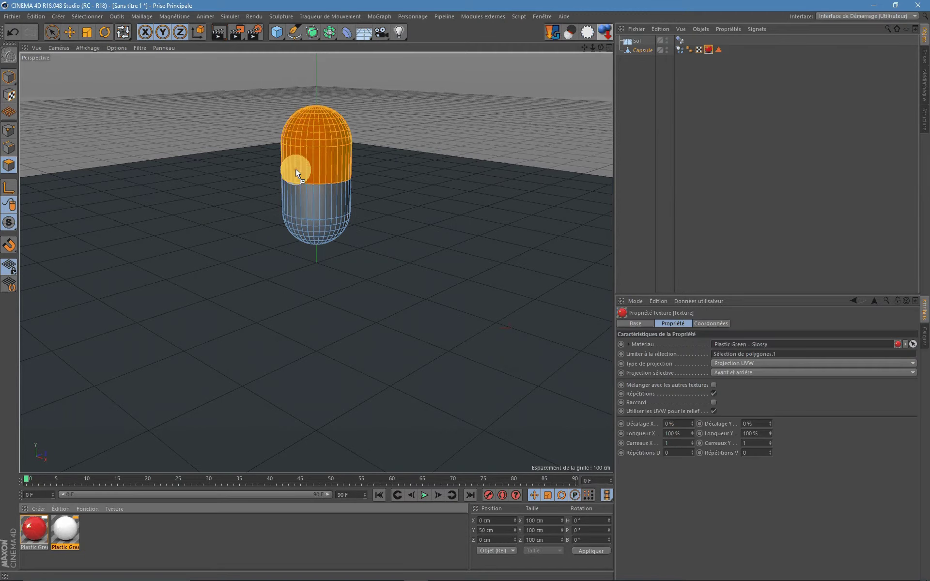
Step: Invert the selection, apply the white material to the bottom half, and deselect
click(76, 25)
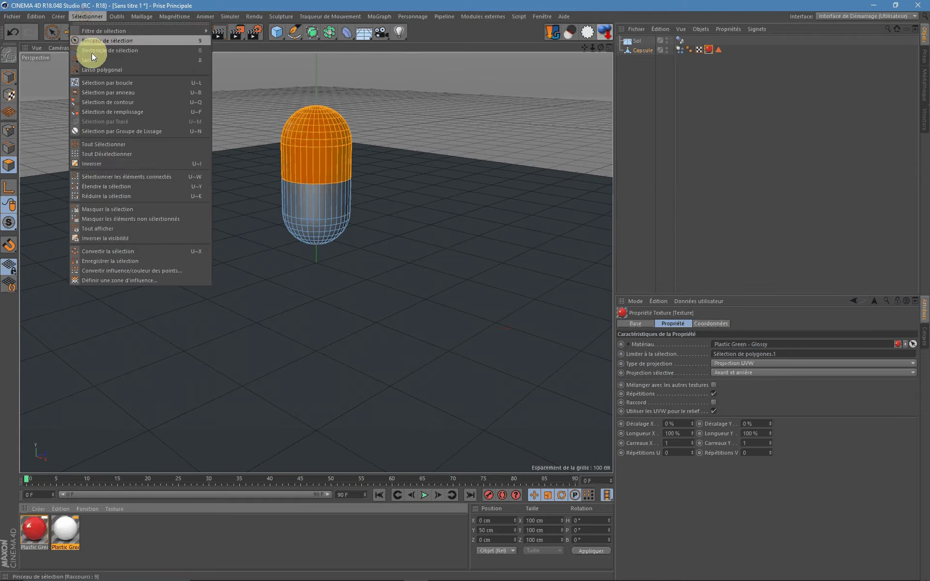
click(100, 164)
drag(65, 531, 301, 214)
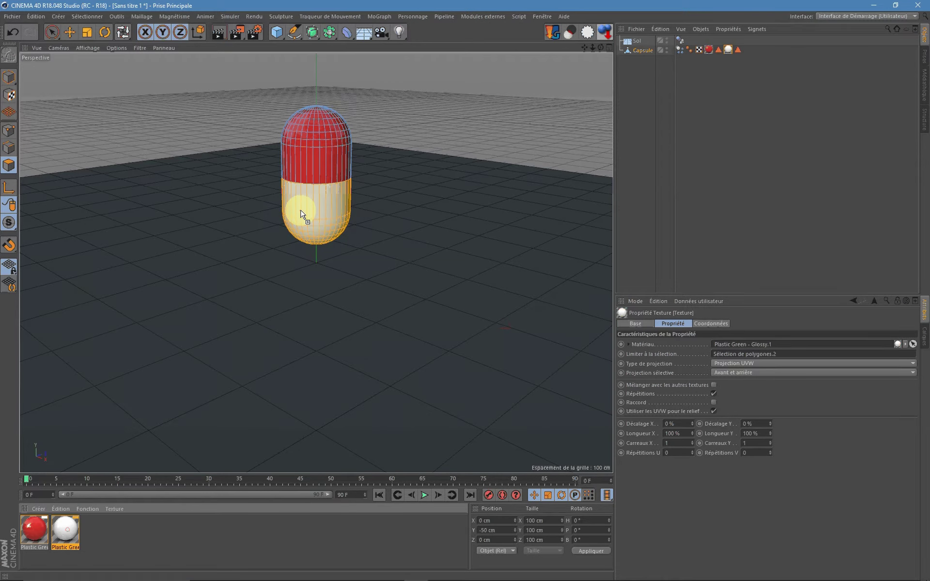
click(183, 138)
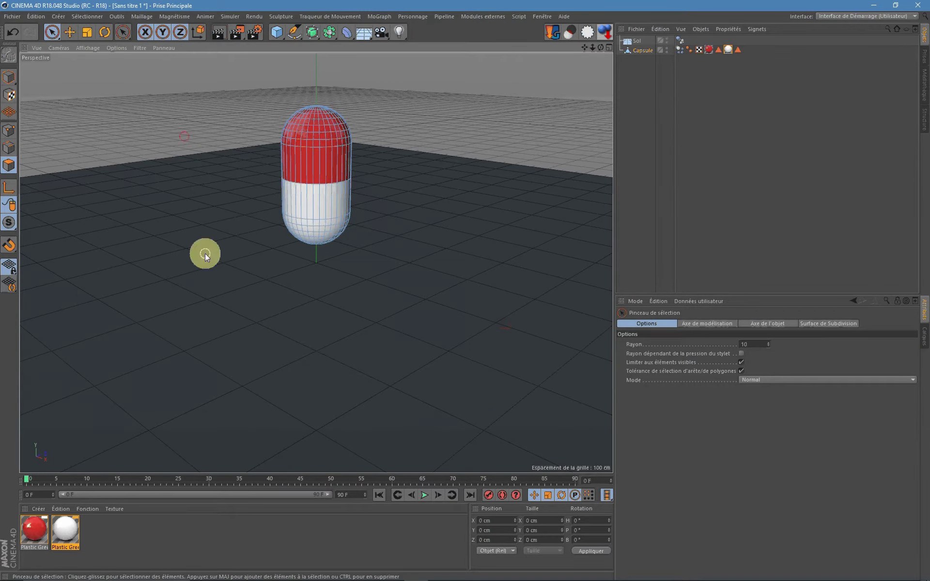
Step: Set the animation end frame and preview range to 500 frames
click(219, 32)
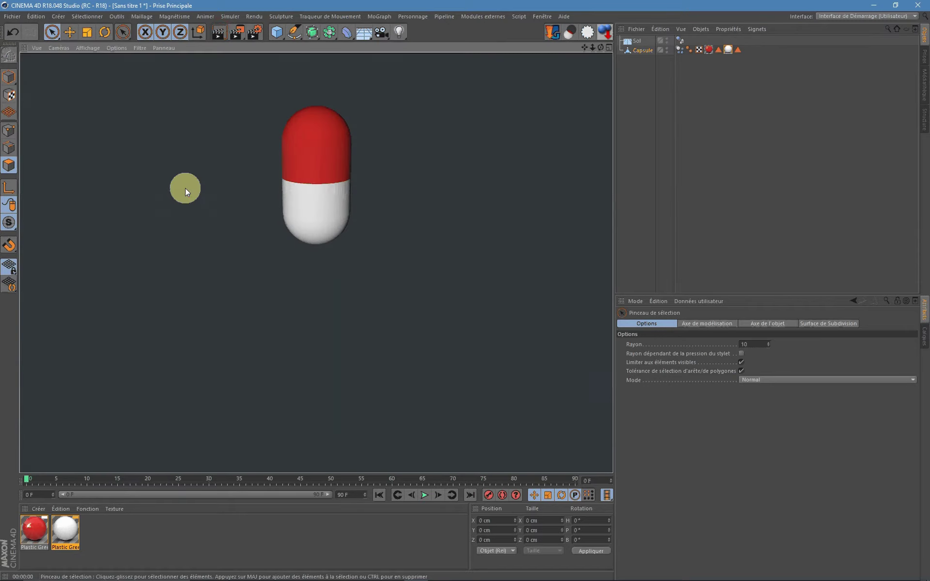
click(208, 153)
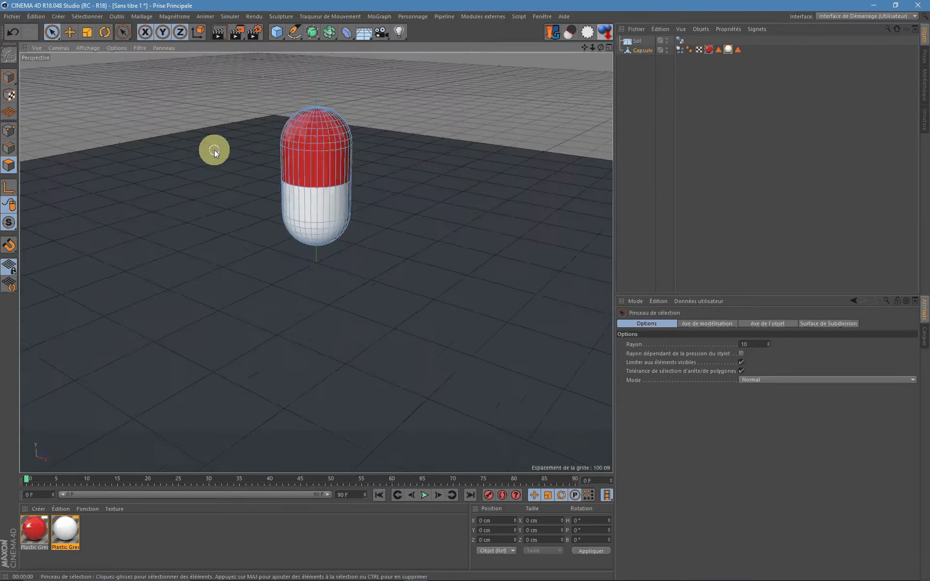
alt+drag(213, 149, 260, 377)
text(5000)
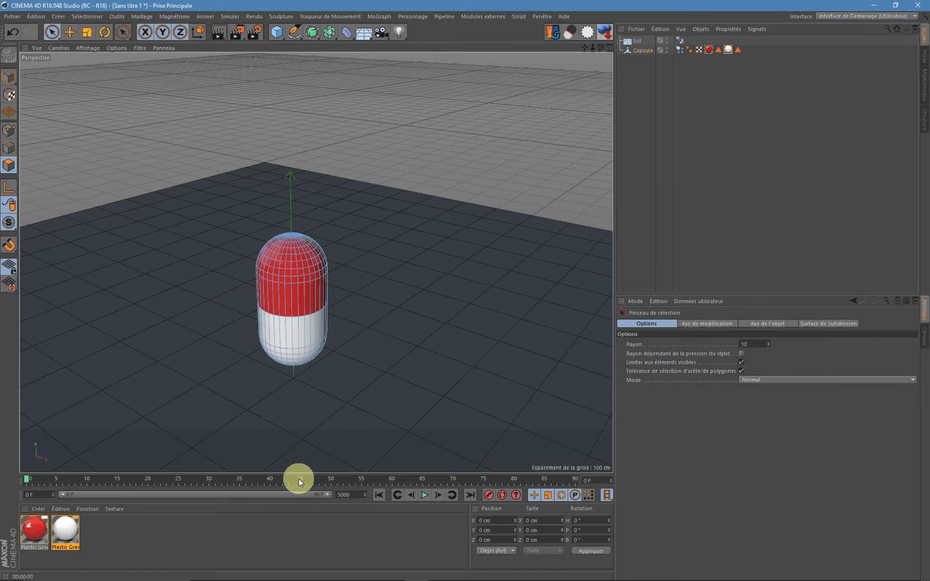
key(Return)
drag(111, 495, 365, 487)
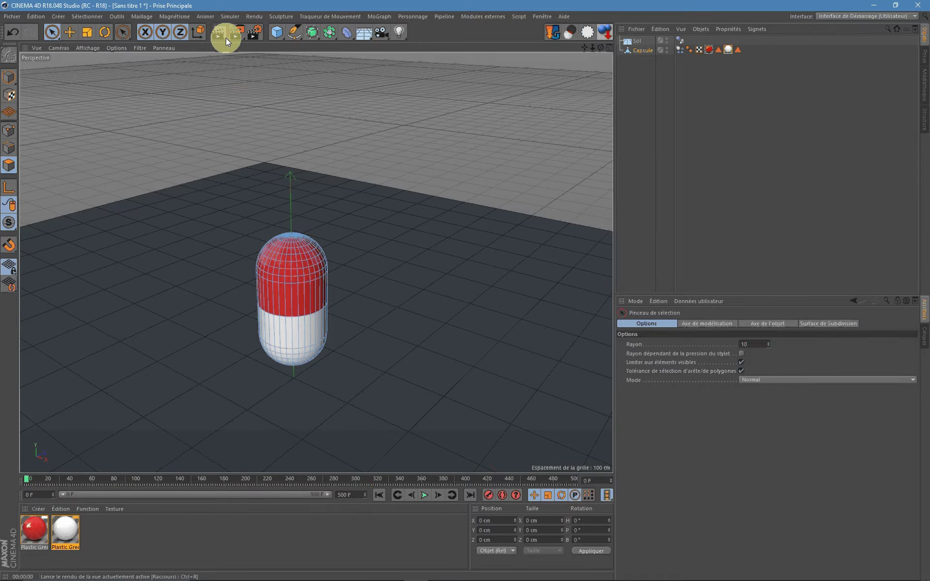
Step: Play the capsule toppling onto the floor, then stop and rewind to frame 0
click(425, 495)
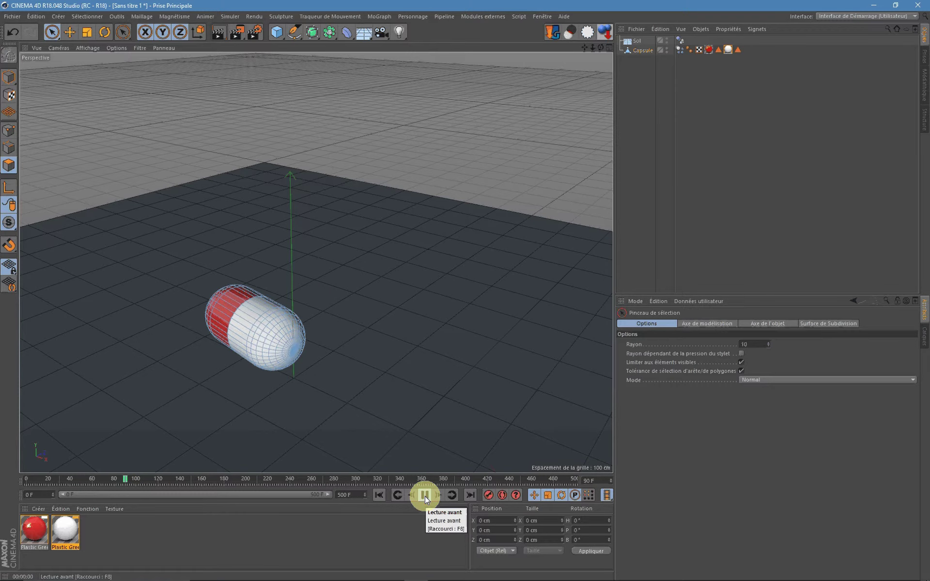
click(425, 496)
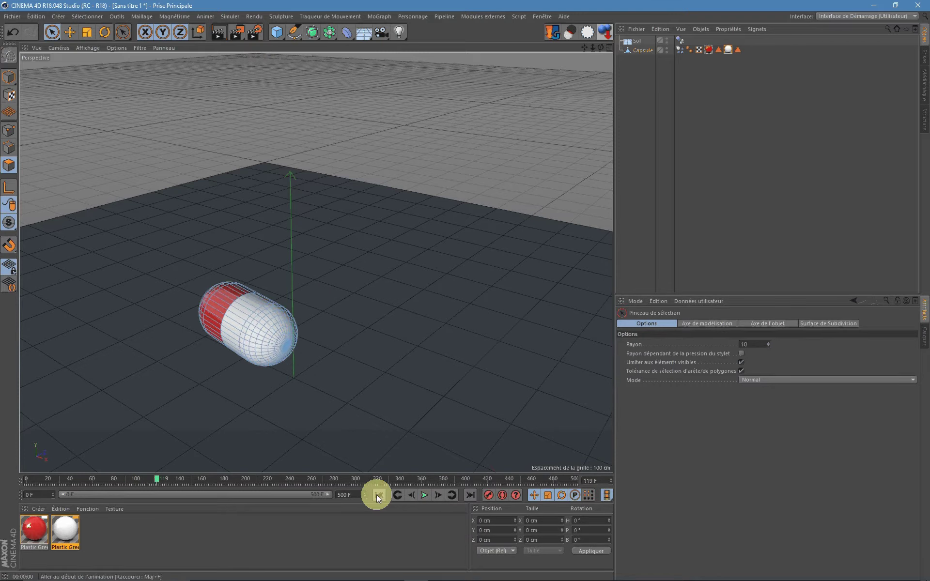
click(376, 495)
click(642, 89)
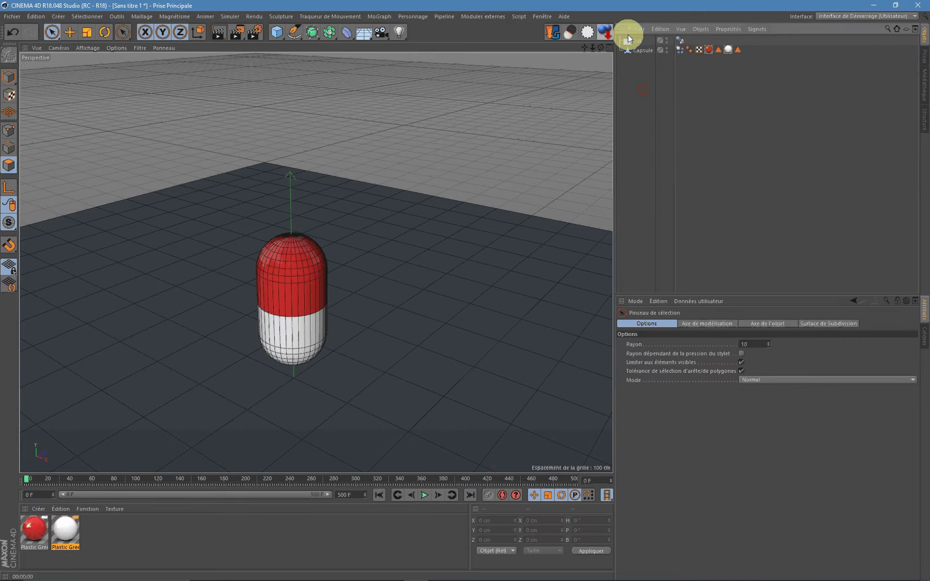
Step: Add a MoGraph Cloner, parent the capsule under it, and set its mode to grid distribution
click(379, 17)
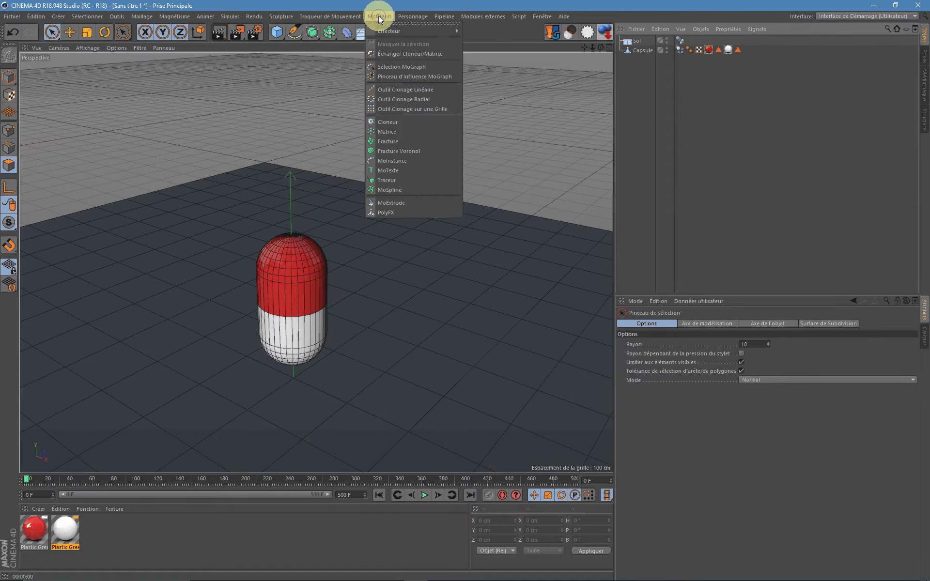
click(395, 123)
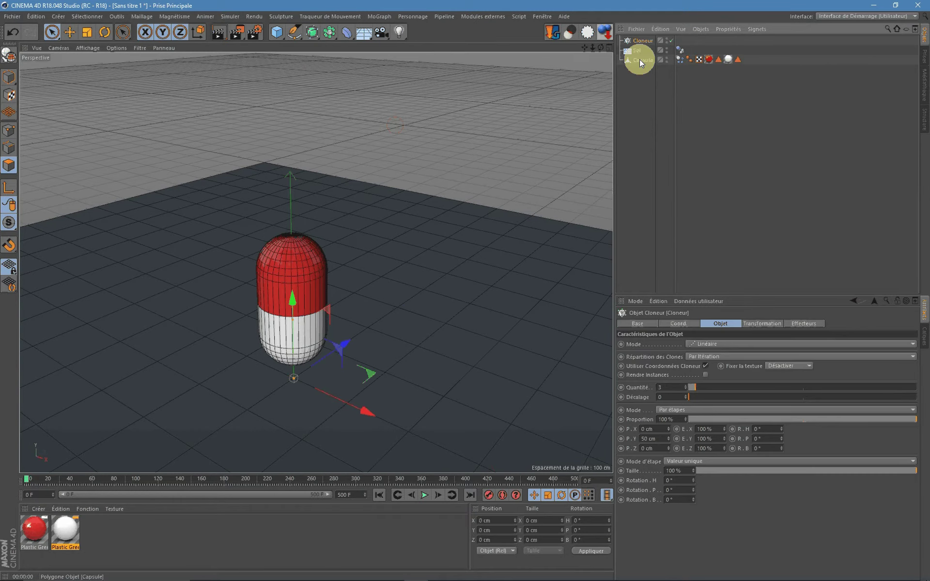
drag(639, 59, 645, 39)
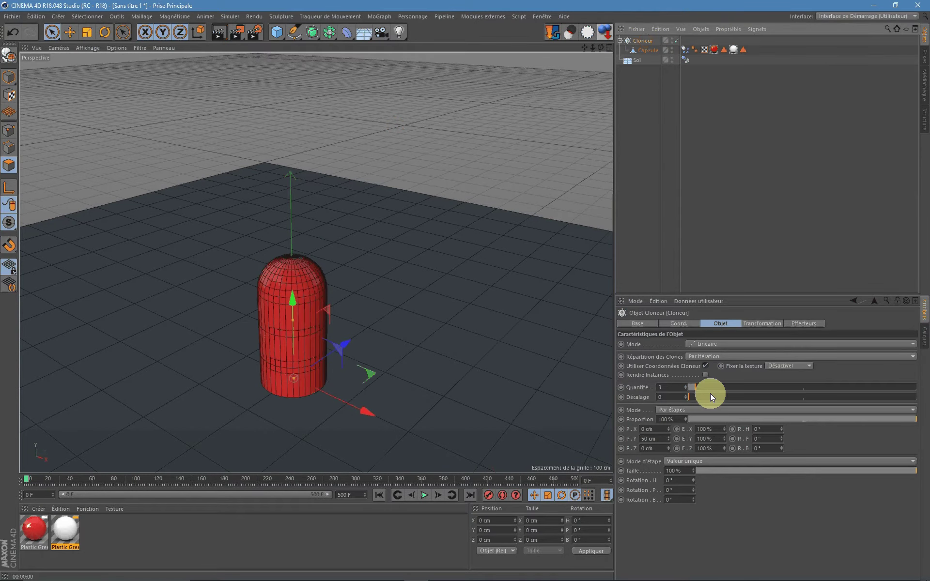
click(699, 345)
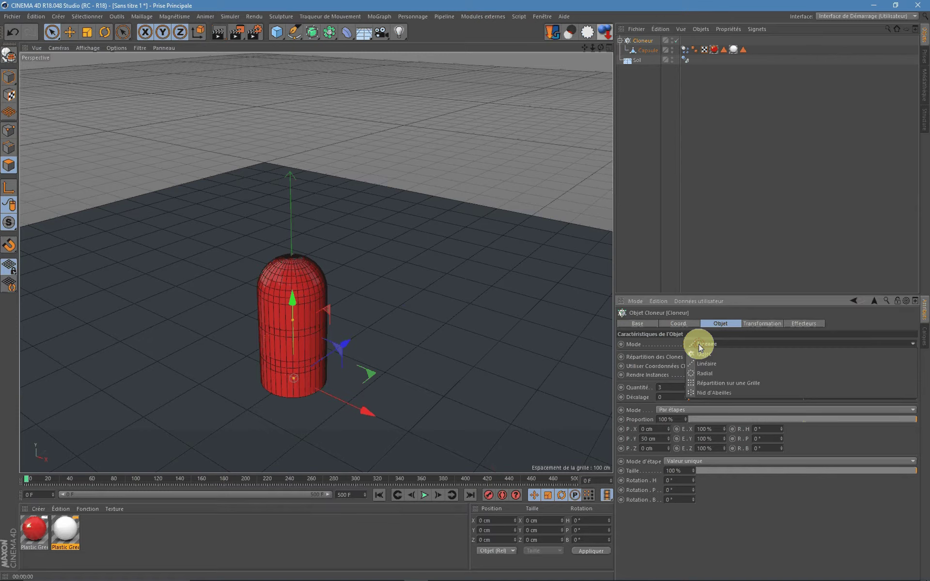
click(707, 382)
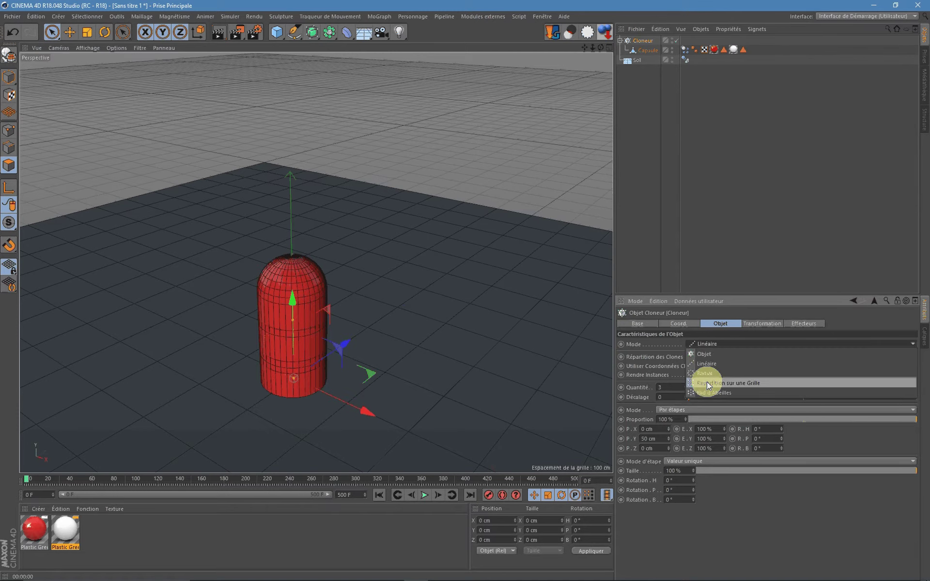
Step: Set the clone grid counts to 30 × 1 × 30
double_click(700, 387)
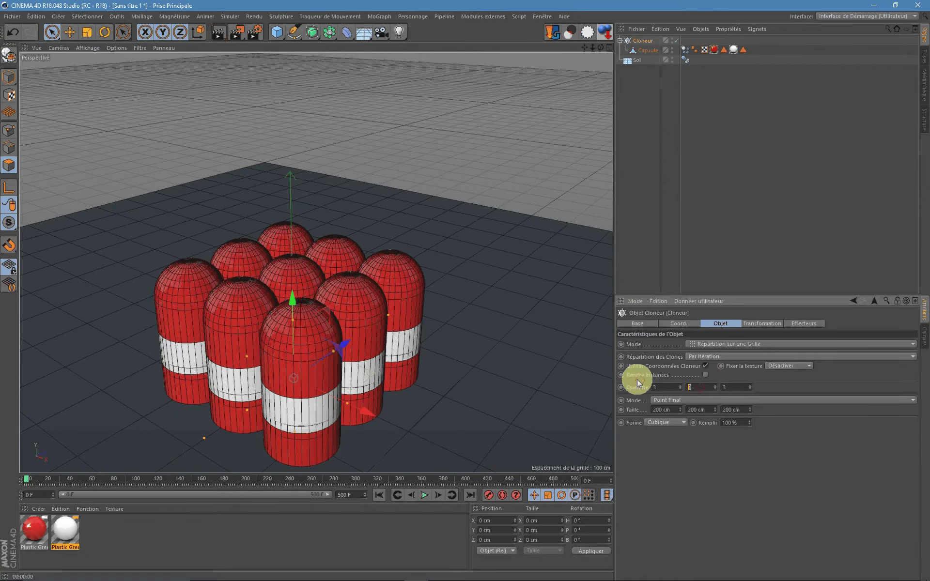
text(1)
key(Return)
click(585, 380)
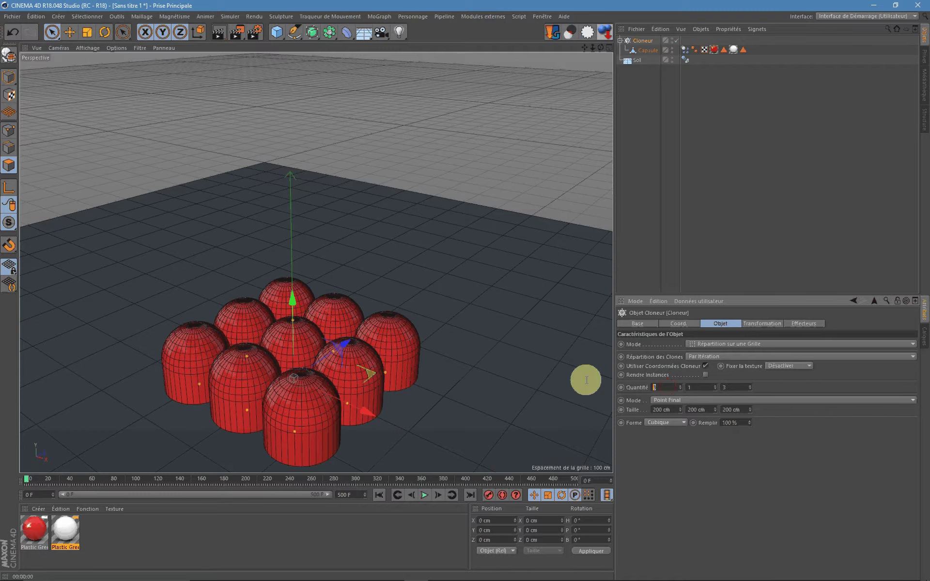
text(0)
double_click(732, 387)
text(30)
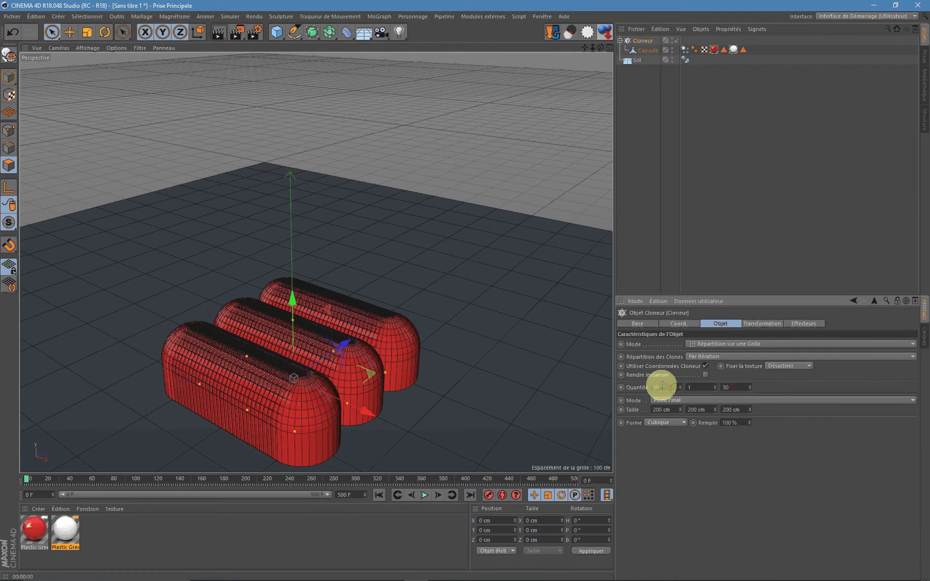
key(Return)
Step: Set the clone grid width to 3000 cm, after trying 2000 and 2500 cm
double_click(658, 409)
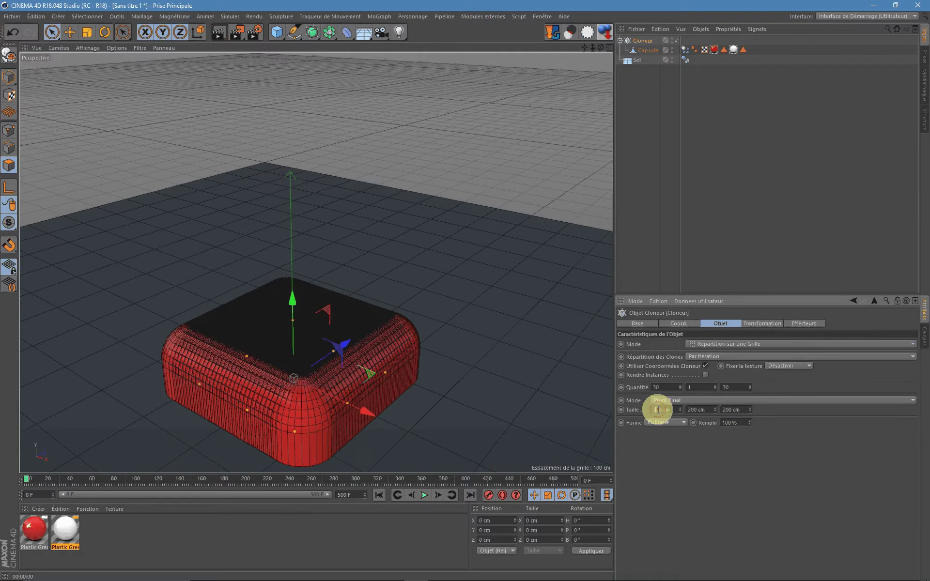
text(2000)
key(Return)
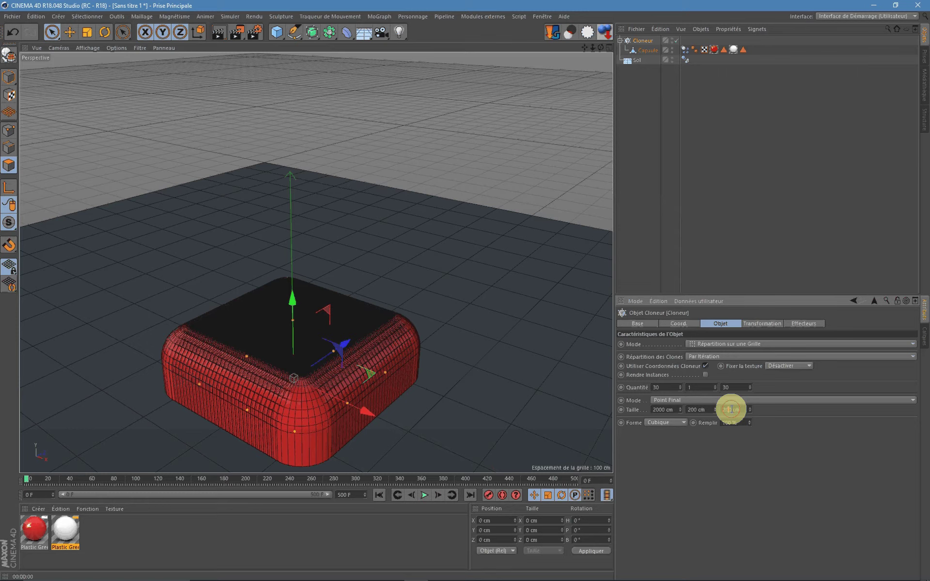
text(2000)
key(Return)
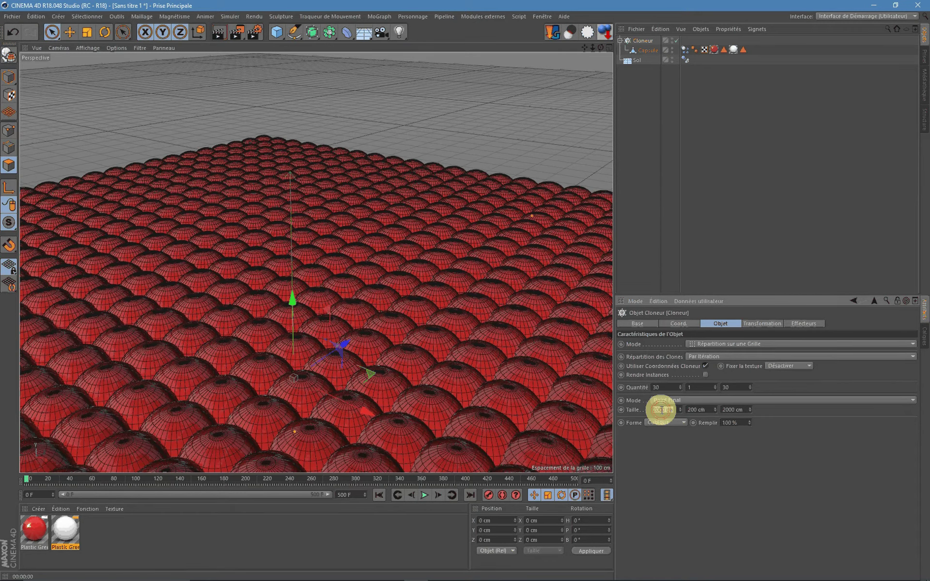
text(2)
text(000)
key(Return)
double_click(662, 408)
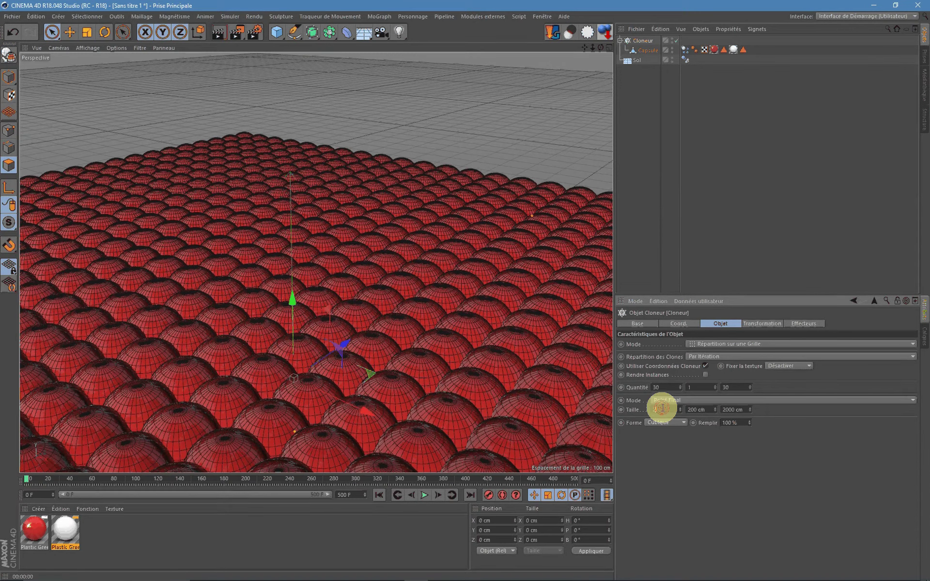
text(2500)
key(Return)
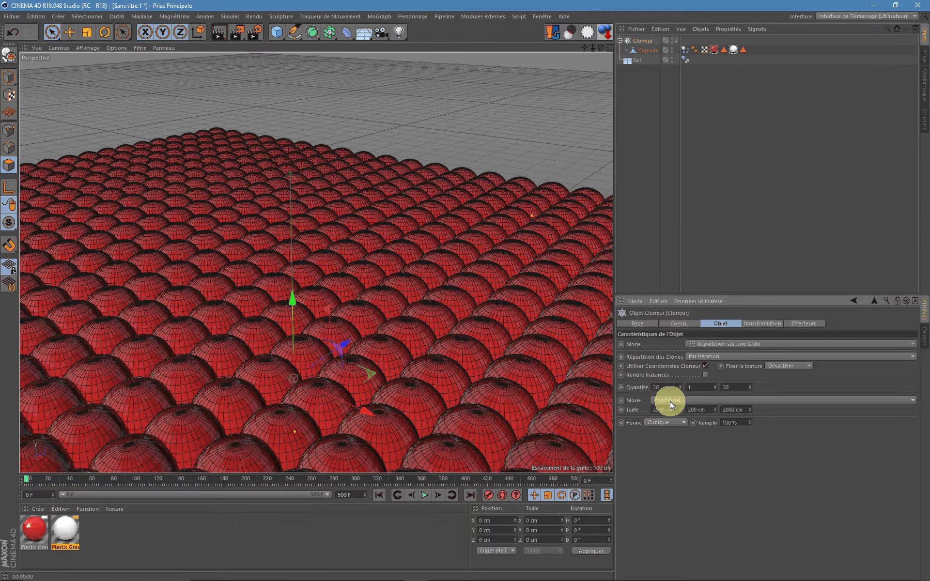
double_click(668, 408)
text(5000)
key(Return)
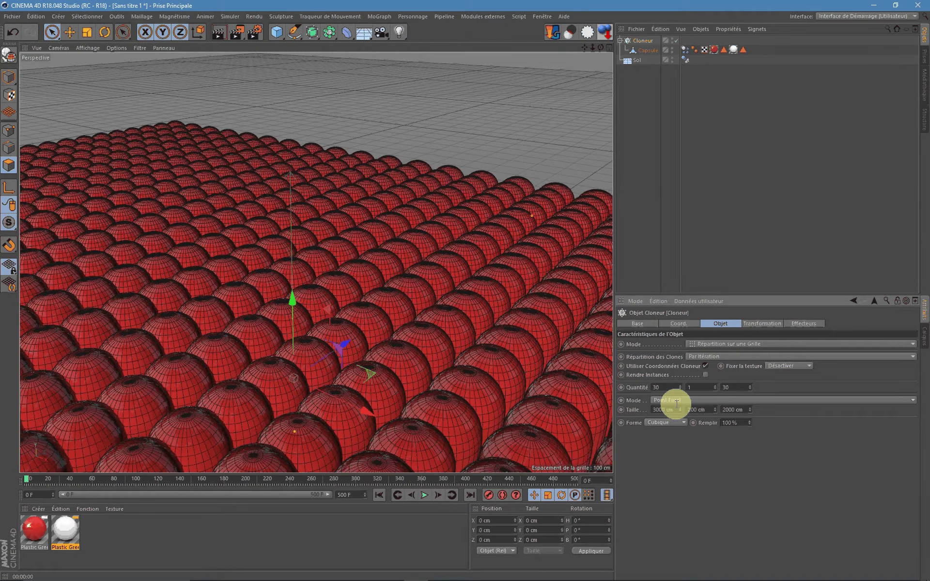
double_click(728, 410)
Step: Set the grid depth to 3000 cm, frame the whole clone field, and play the simulation
text(3000)
click(363, 349)
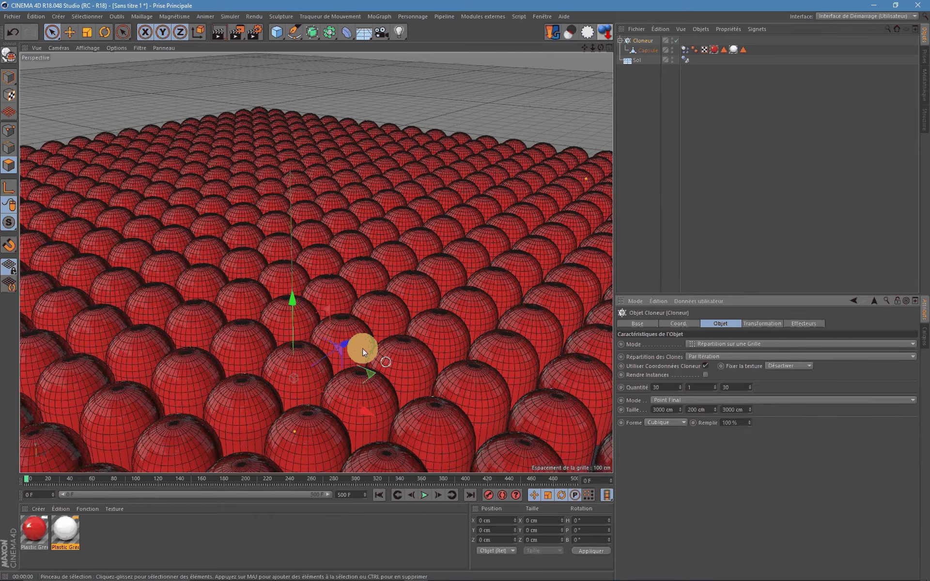
scroll(358, 347, down, 5)
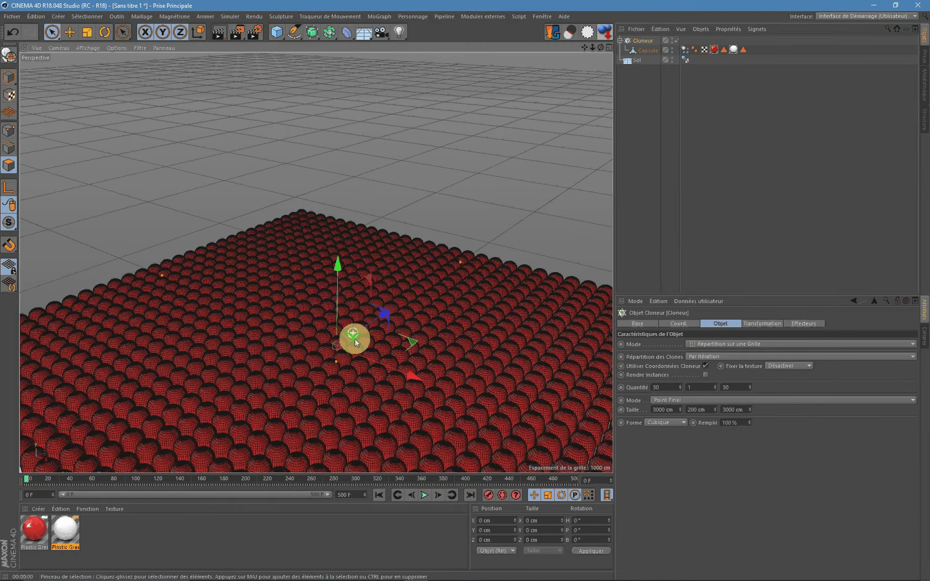
scroll(355, 342, down, 5)
mouse_move(355, 295)
alt+mouse_down()
mouse_move(368, 327)
mouse_move(350, 207)
alt+mouse_up()
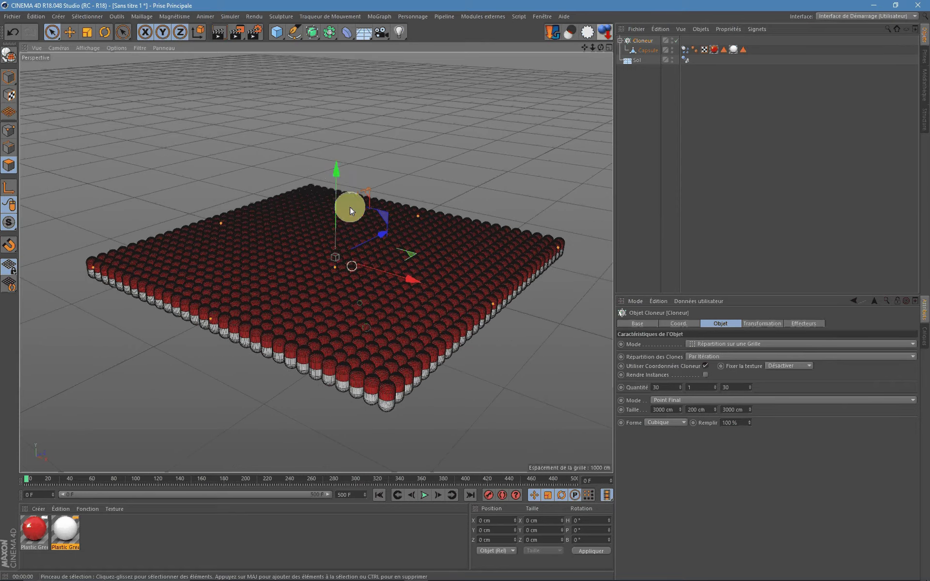
drag(339, 171, 341, 170)
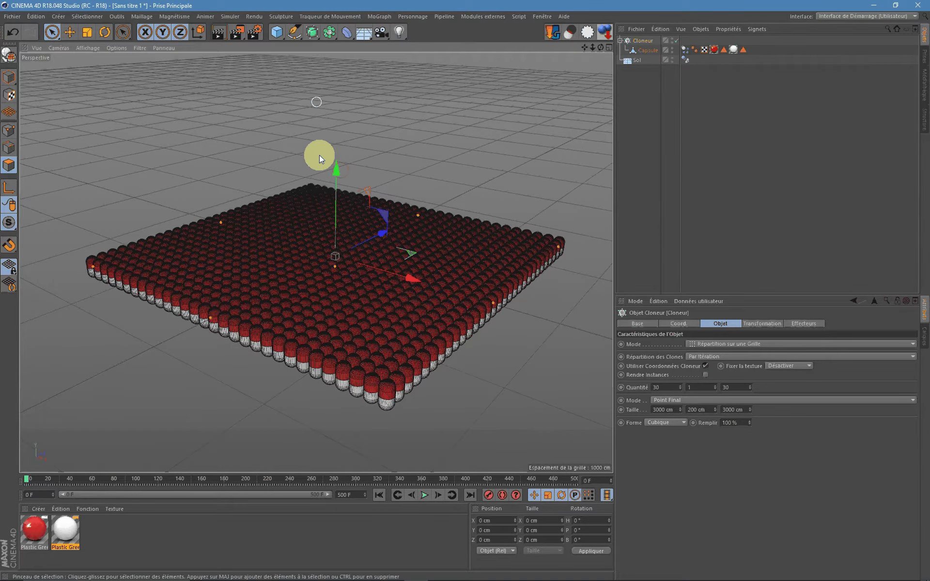
click(424, 495)
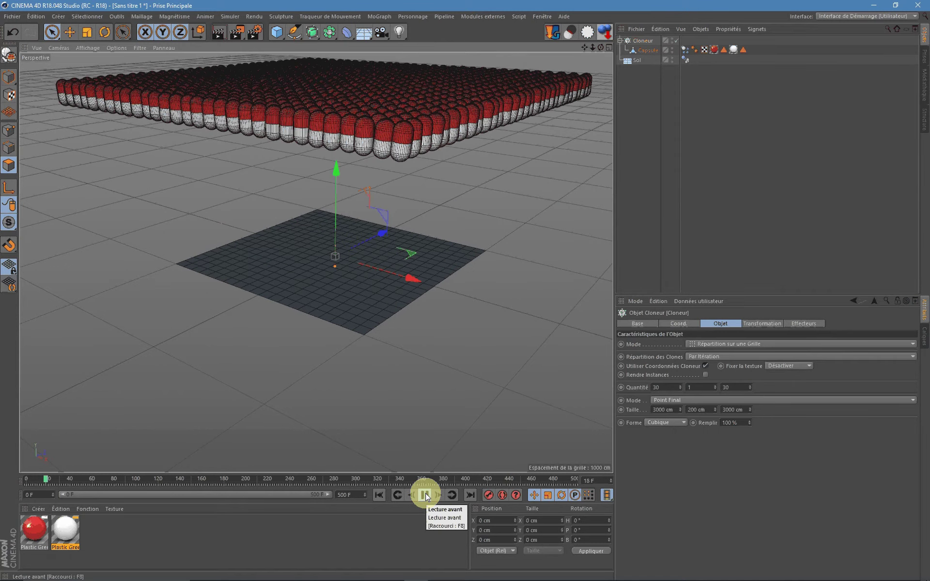
Step: Rewind to frame 0, lift the clone grid about 98 cm, and replay the simulation
click(425, 493)
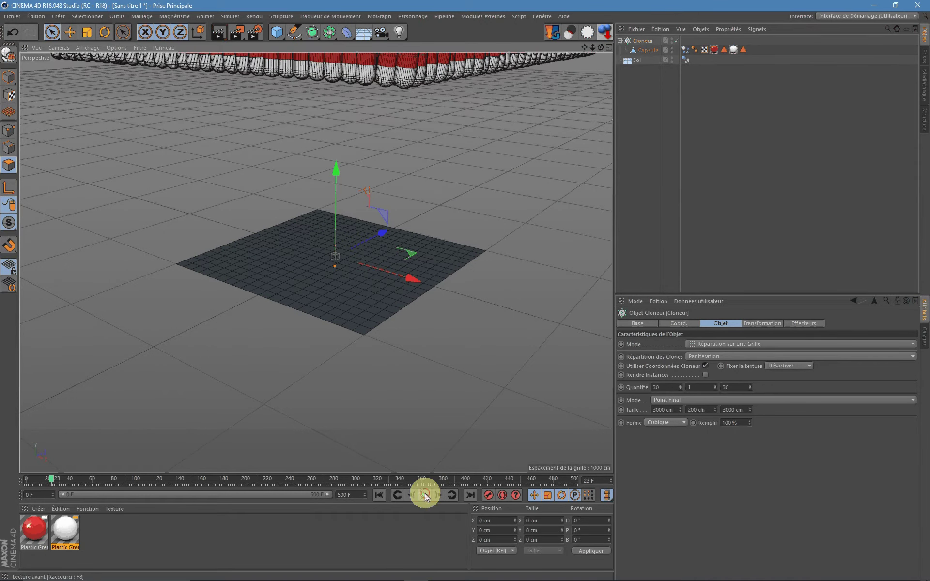
click(381, 495)
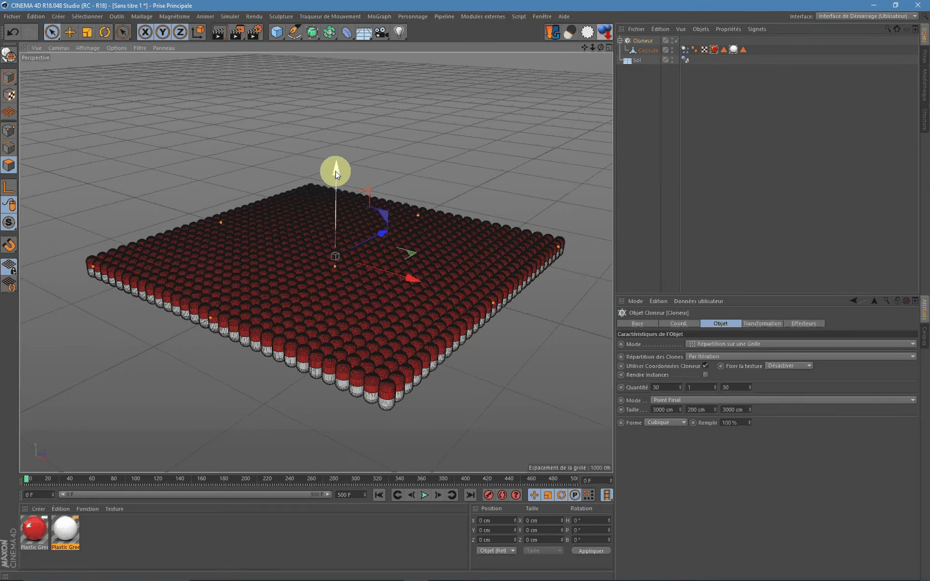
alt+drag(303, 292, 302, 230)
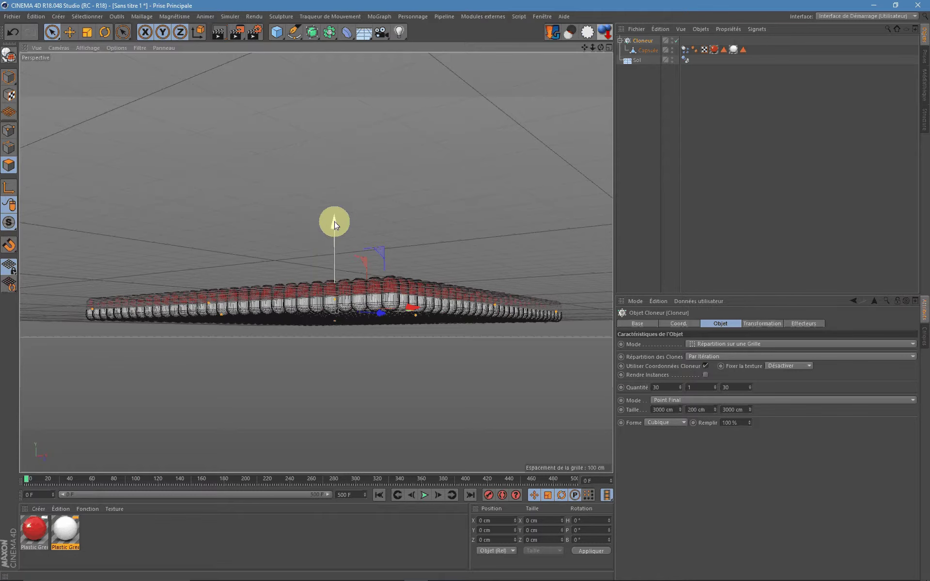
drag(334, 222, 339, 211)
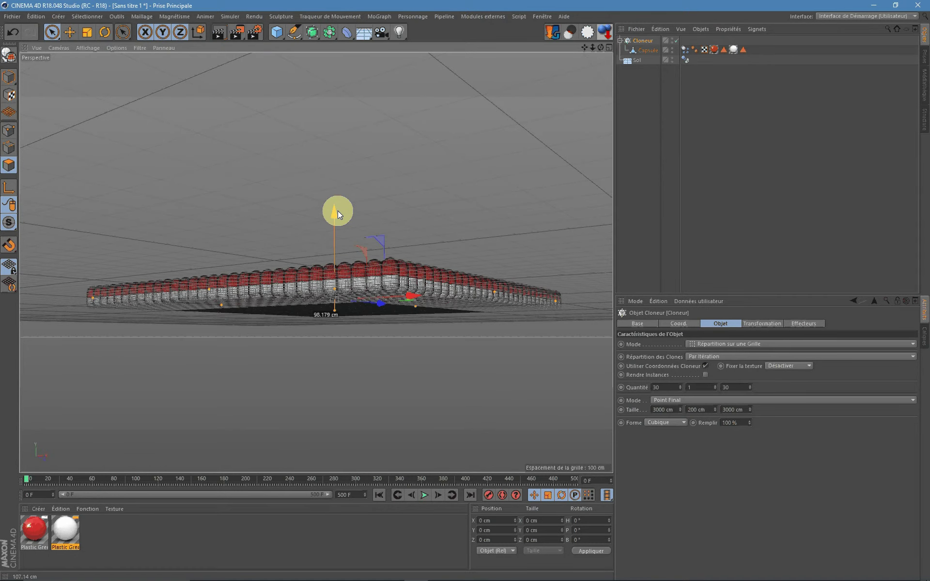
alt+drag(348, 147, 345, 174)
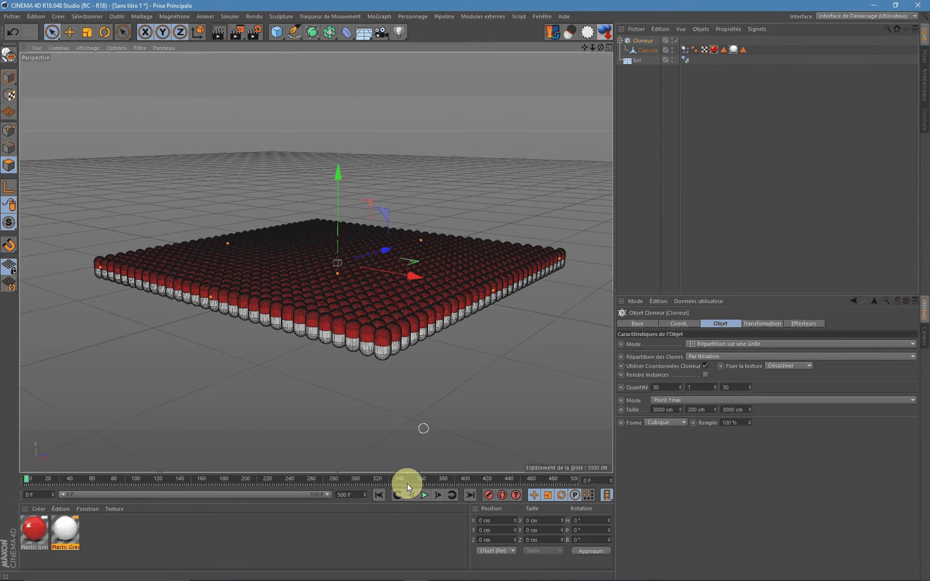
click(425, 495)
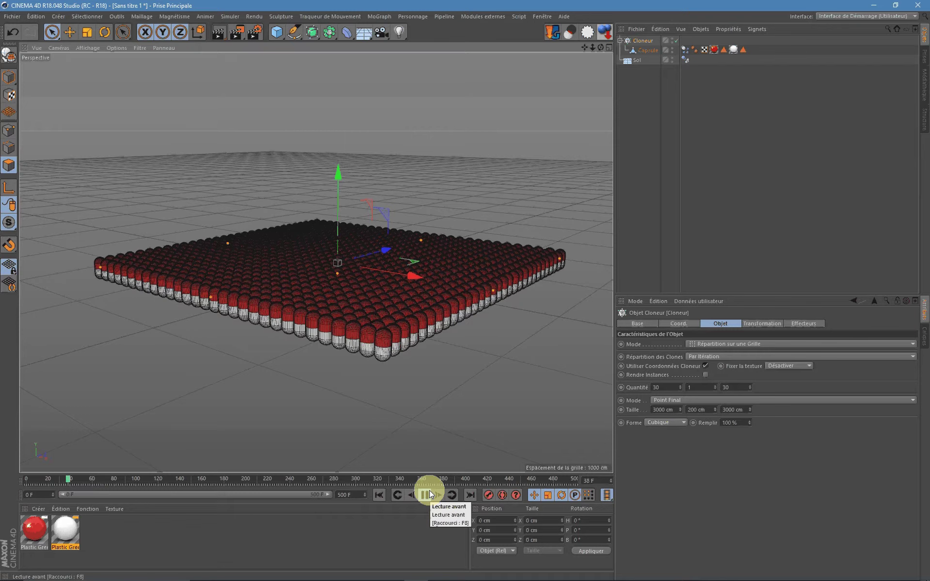
Step: Set the clone grid's X and Z sizes to 4000 cm, then stop and rewind to frame 0
click(381, 494)
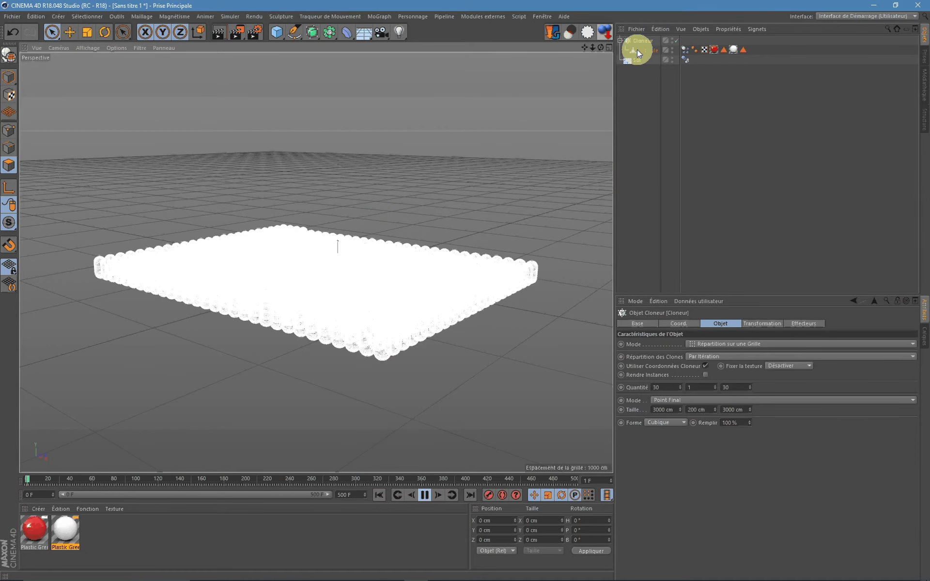
click(658, 406)
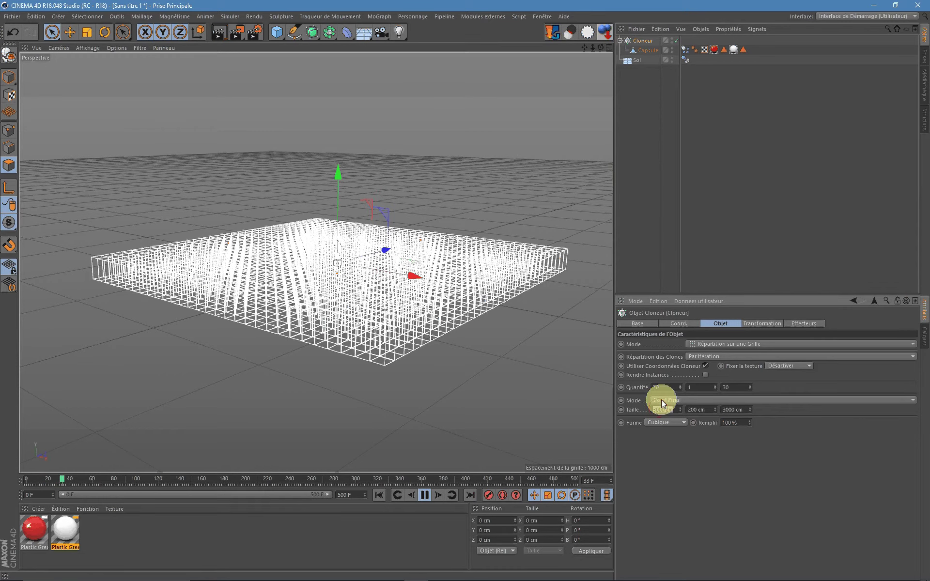
text(4000)
key(Return)
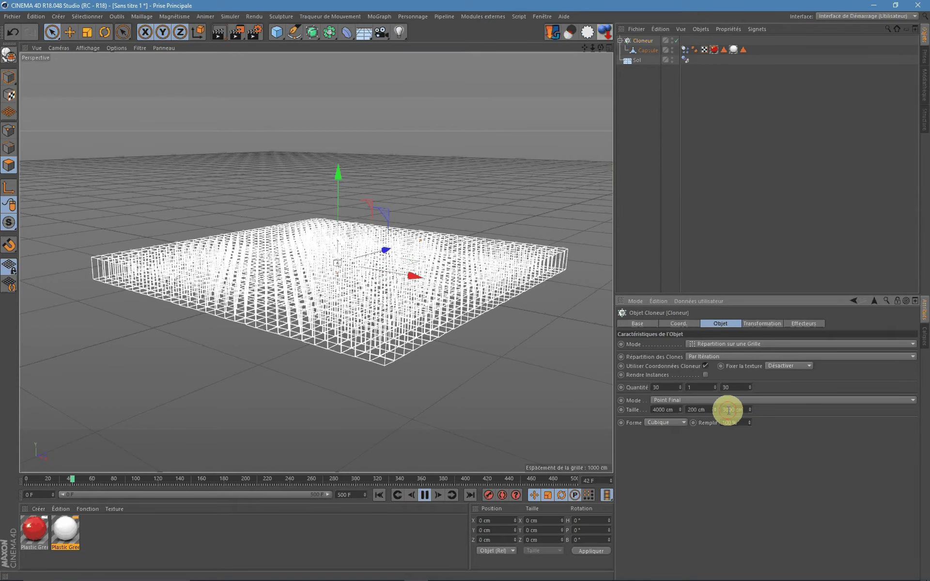
click(726, 409)
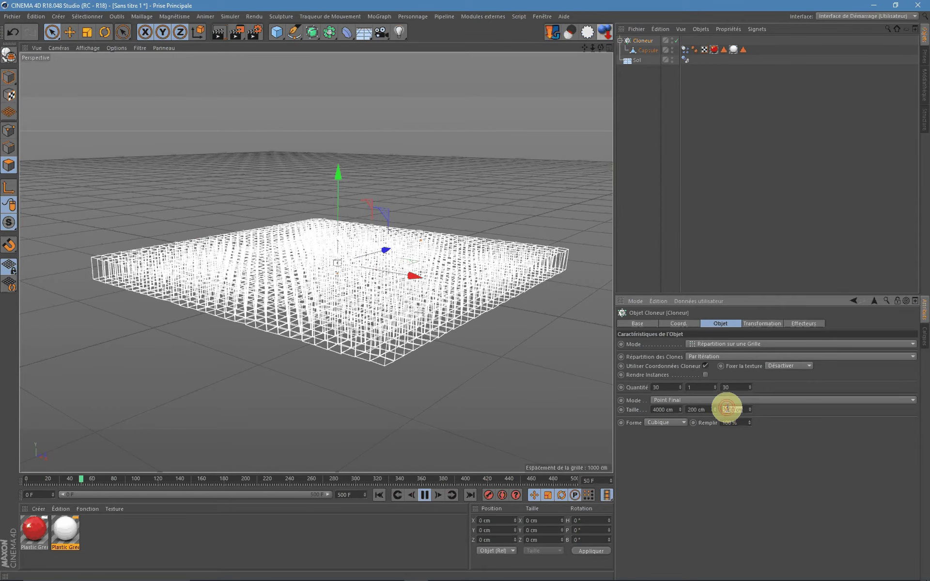
text(4000)
key(Return)
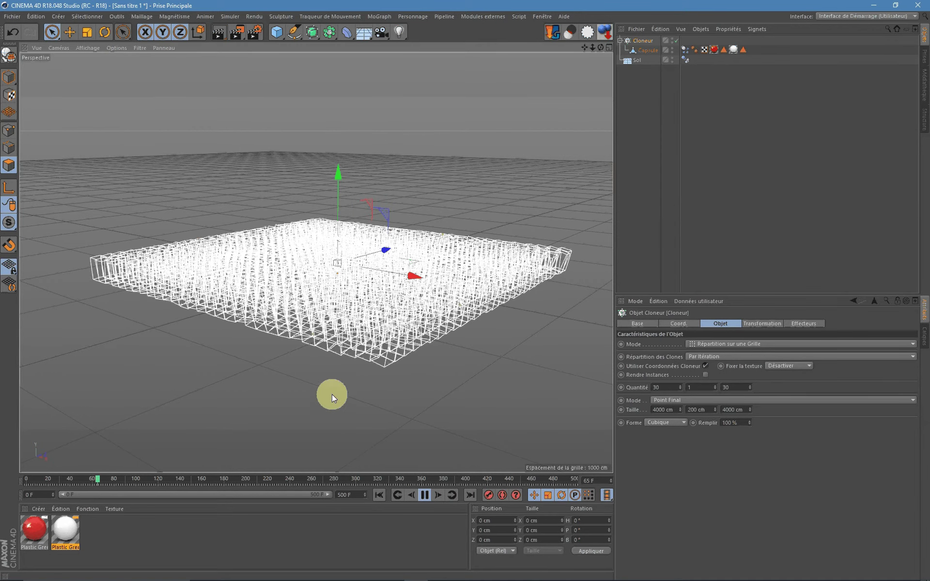
click(429, 494)
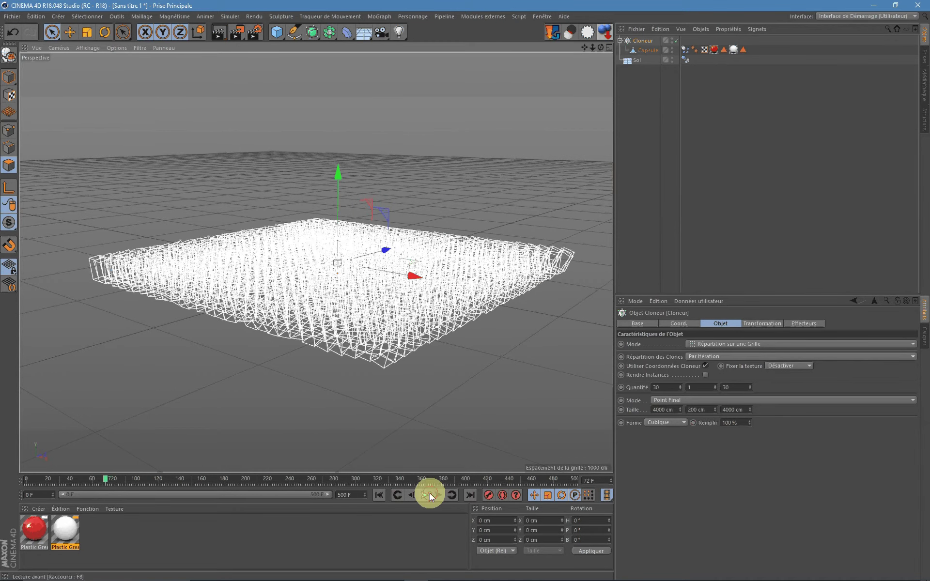
click(379, 495)
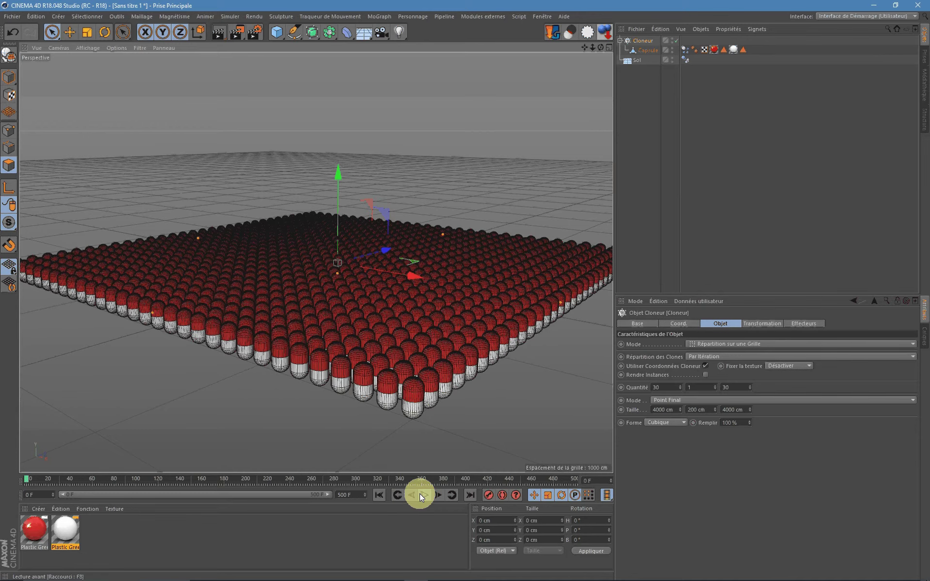
Step: Let the capsules scatter across the floor, pause at frame 144, and add a camera
click(423, 495)
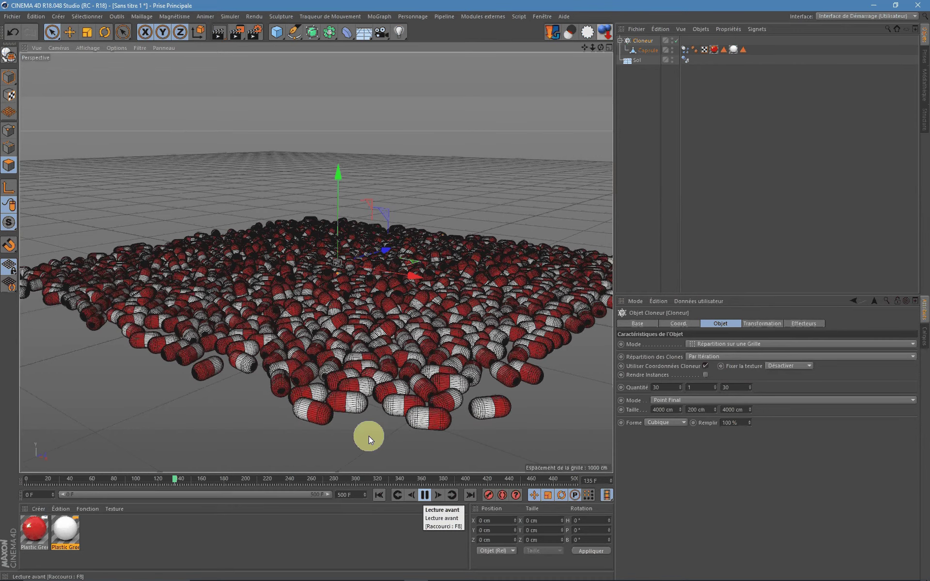
alt+right_drag(368, 436, 339, 379)
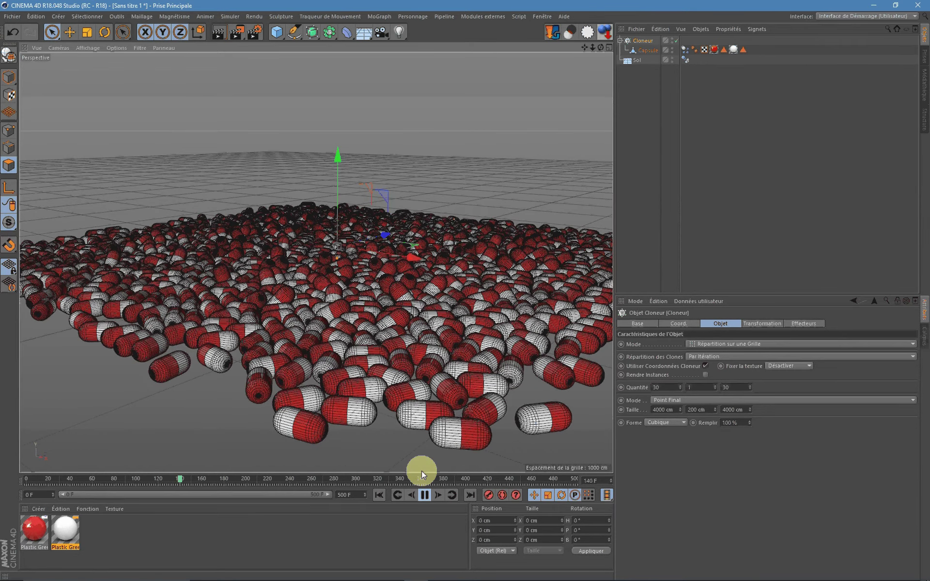
click(424, 494)
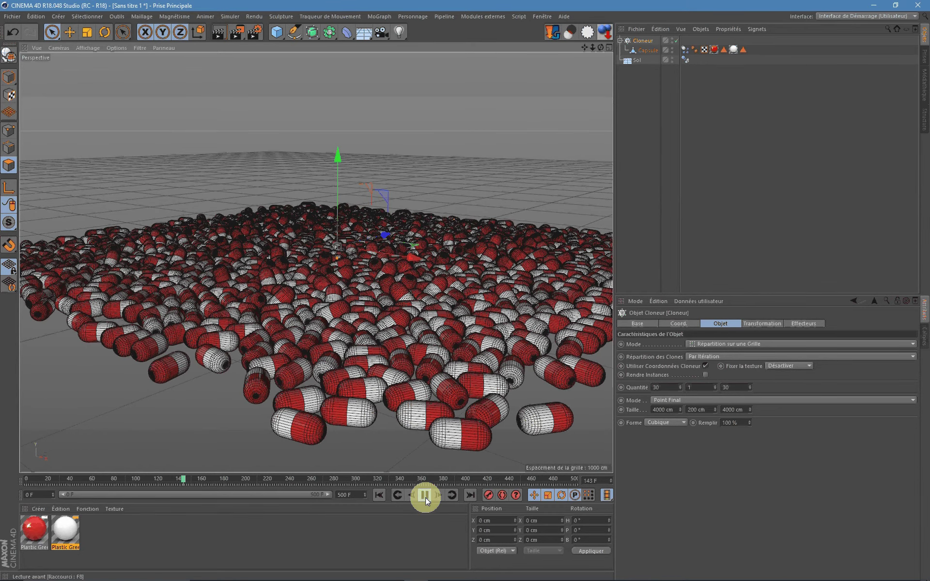
click(381, 32)
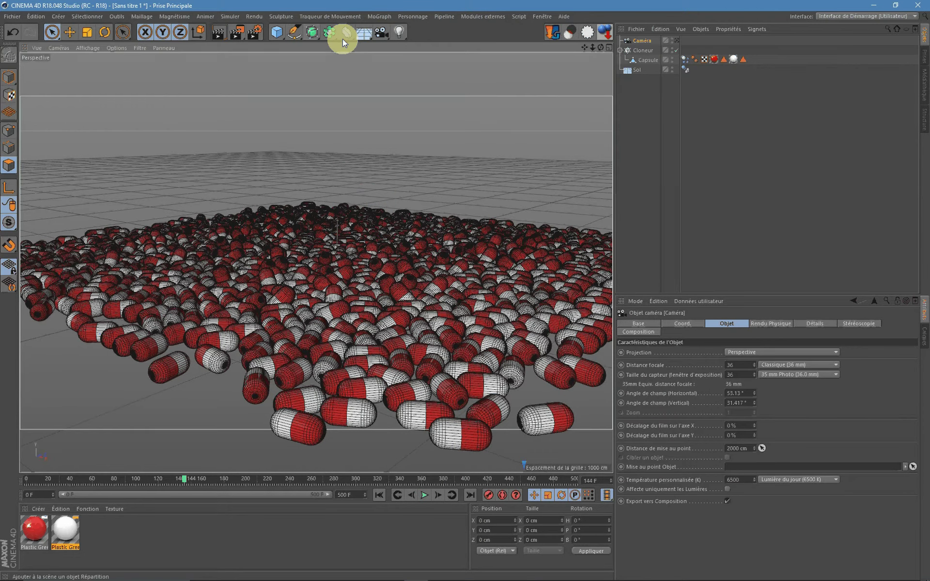
click(401, 33)
Step: Add an area light, move it to the left side, and add a null object
click(514, 63)
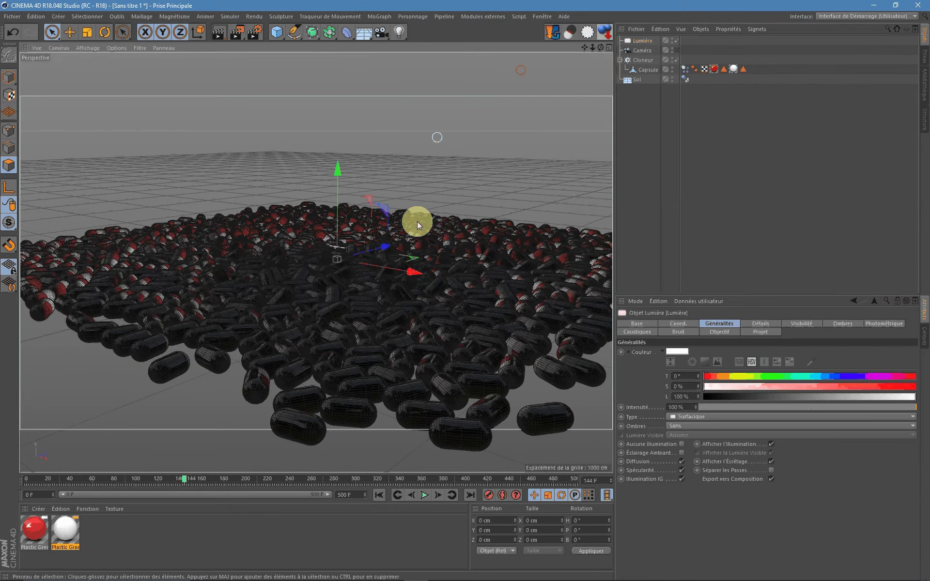
mouse_move(417, 222)
mouse_down()
mouse_move(103, 348)
mouse_move(120, 348)
mouse_up()
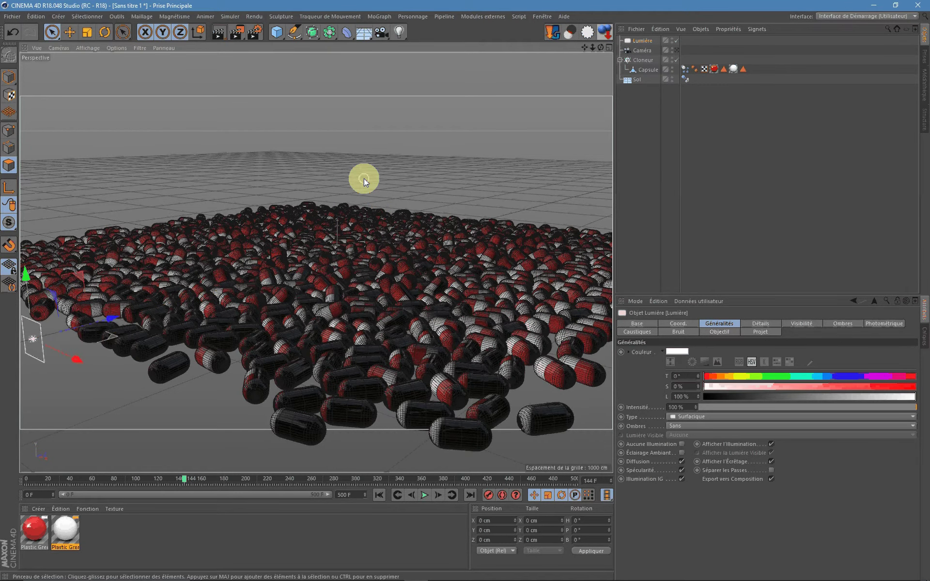
click(275, 32)
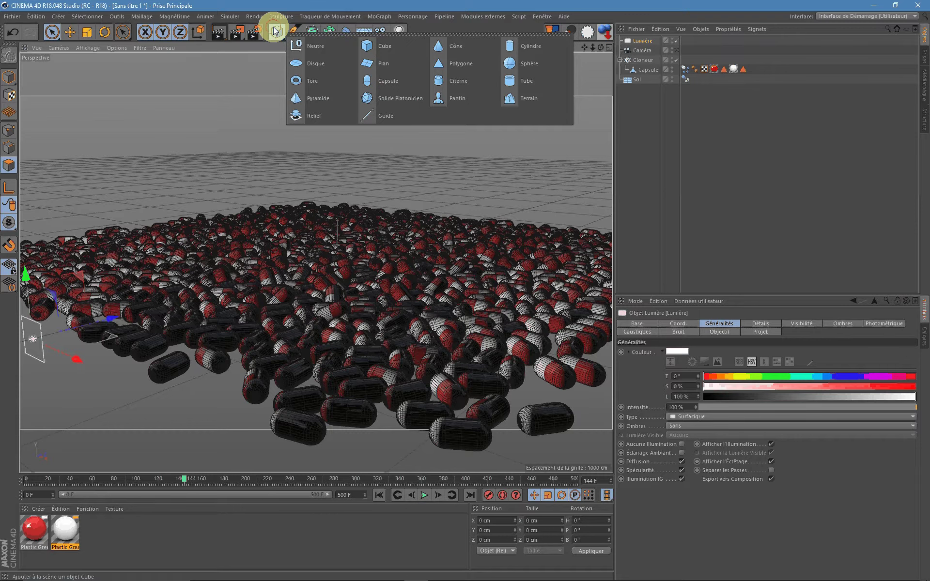
click(303, 45)
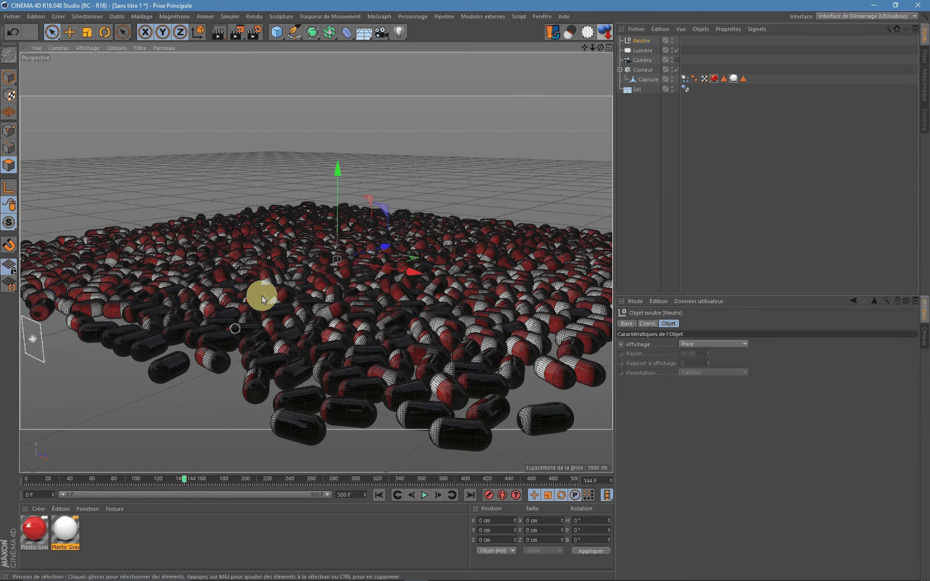
Step: Give the light a Target tag aimed at the null, renamed 'Cible'
right_click(643, 52)
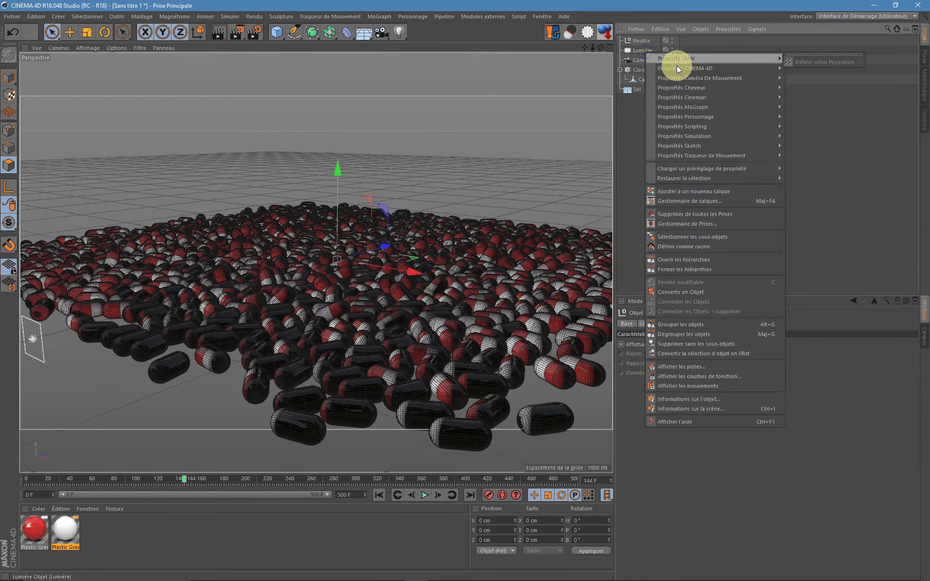
click(803, 135)
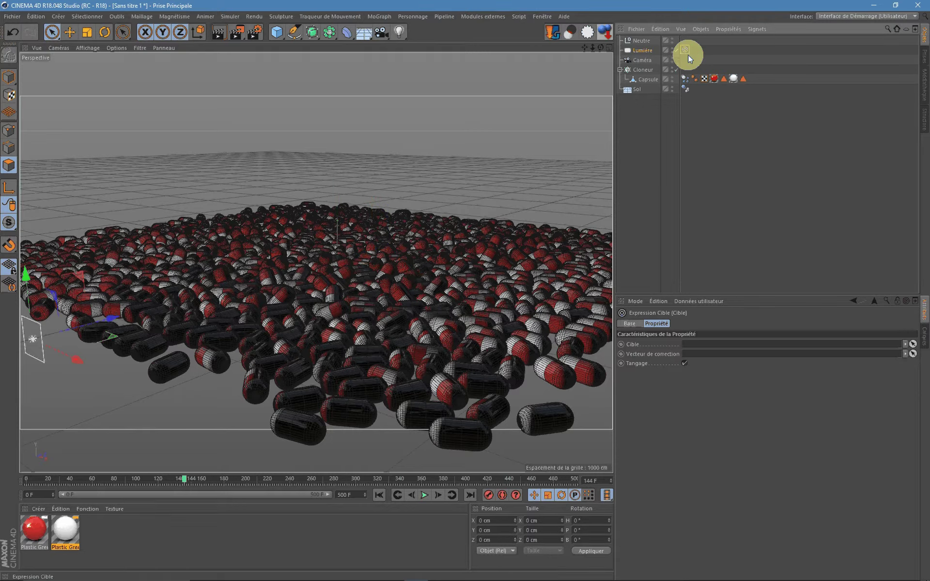
mouse_move(641, 40)
mouse_down()
mouse_move(697, 354)
mouse_move(698, 344)
mouse_up()
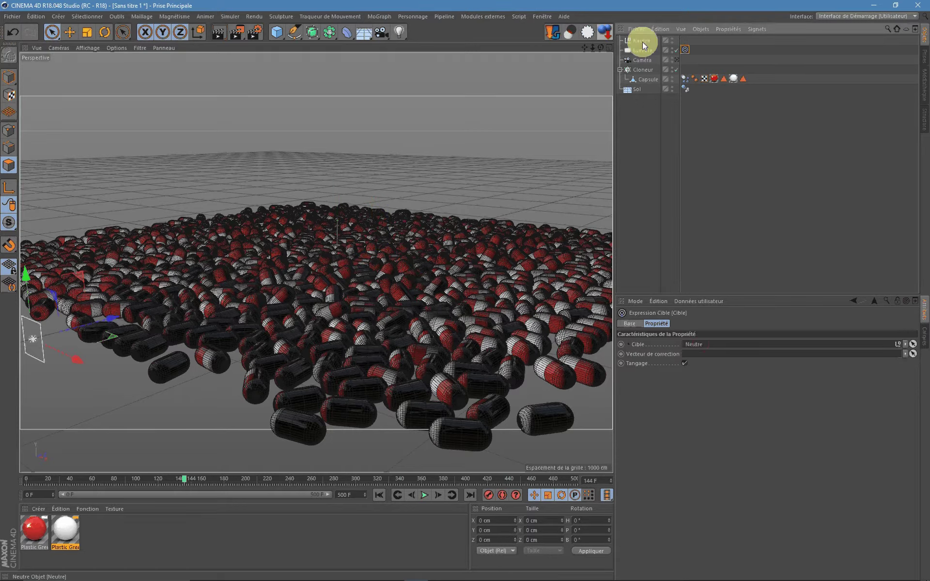
click(643, 41)
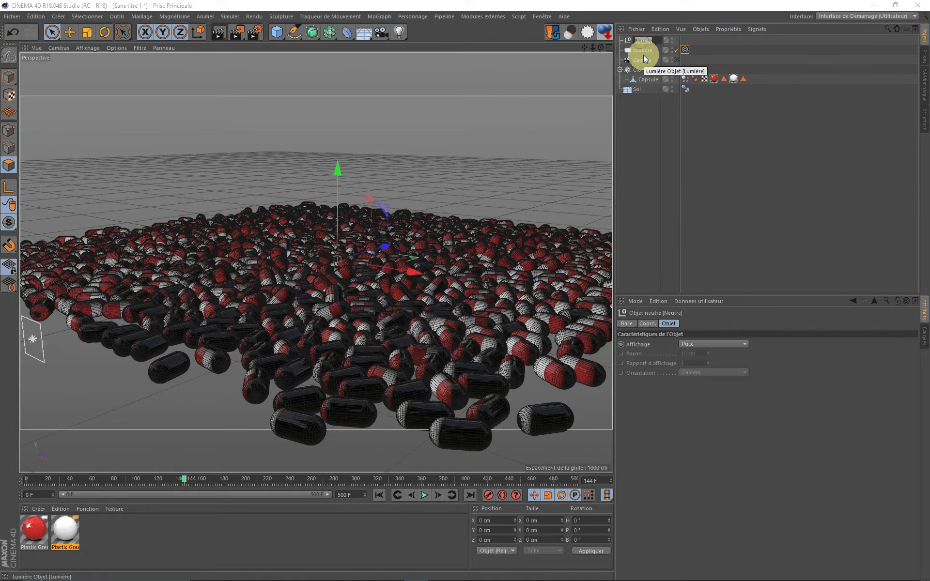
text(Cible)
click(205, 295)
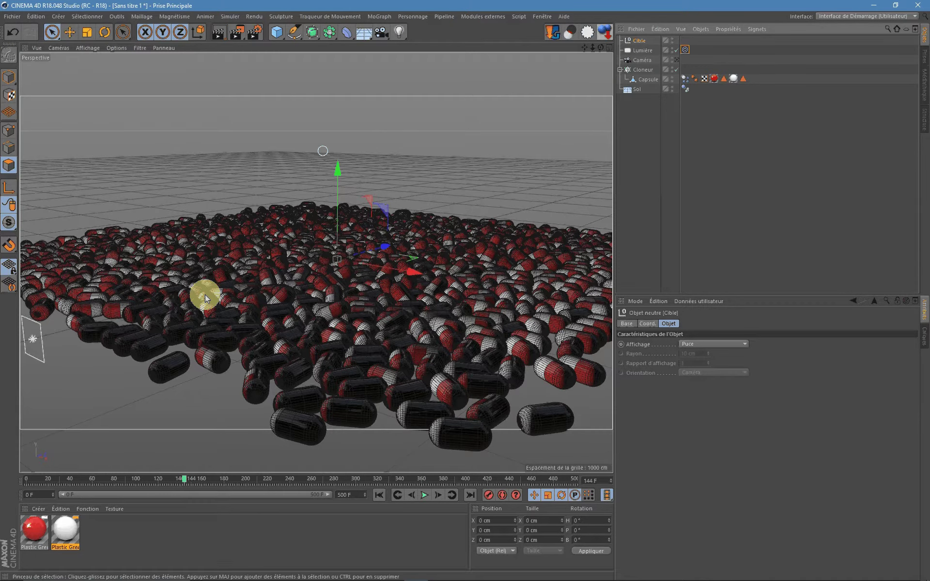
Step: Select the area light and undo its accidental upward move
click(49, 289)
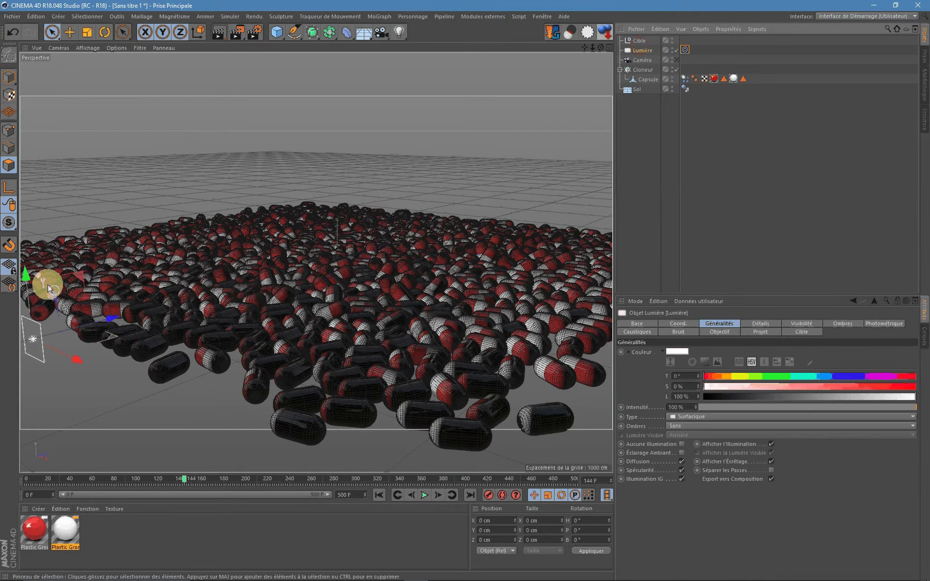
click(33, 343)
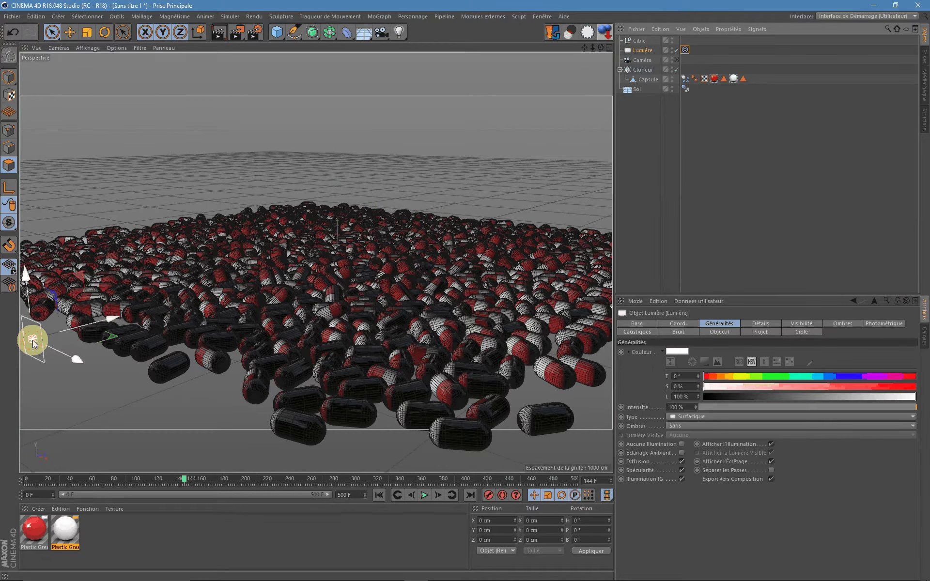
click(24, 275)
drag(24, 275, 28, 193)
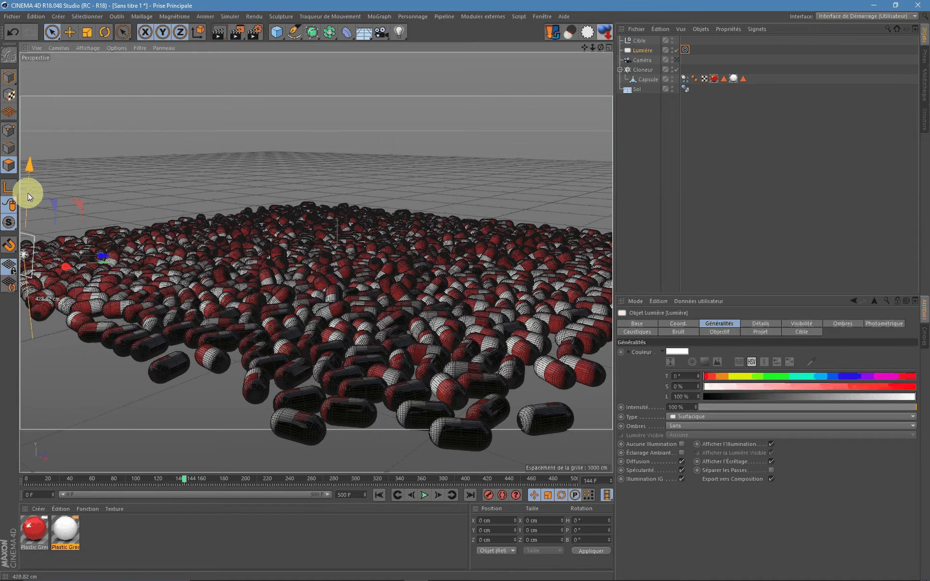
key(ctrl+z)
click(65, 262)
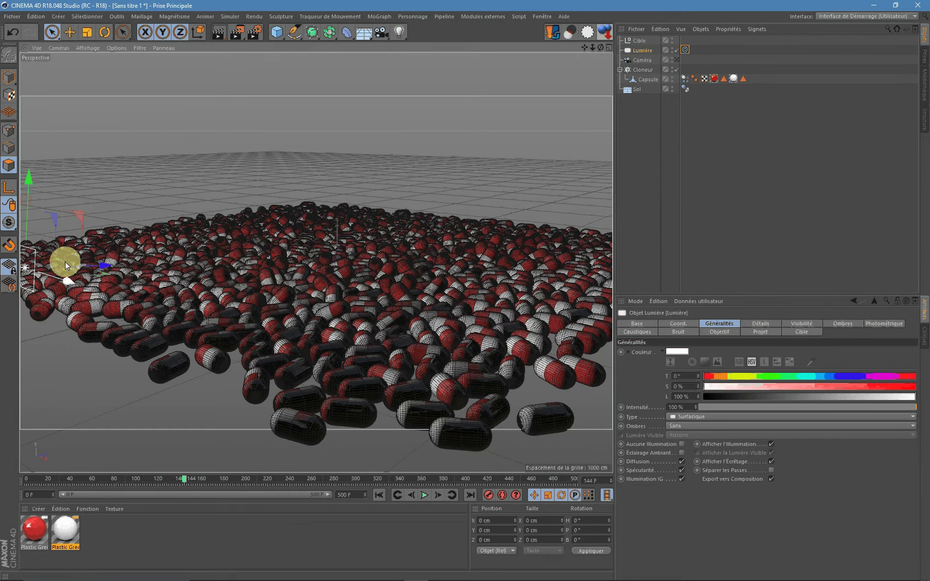
Step: Enlarge the area light in Model mode and render a preview of the capsules
click(5, 78)
click(34, 273)
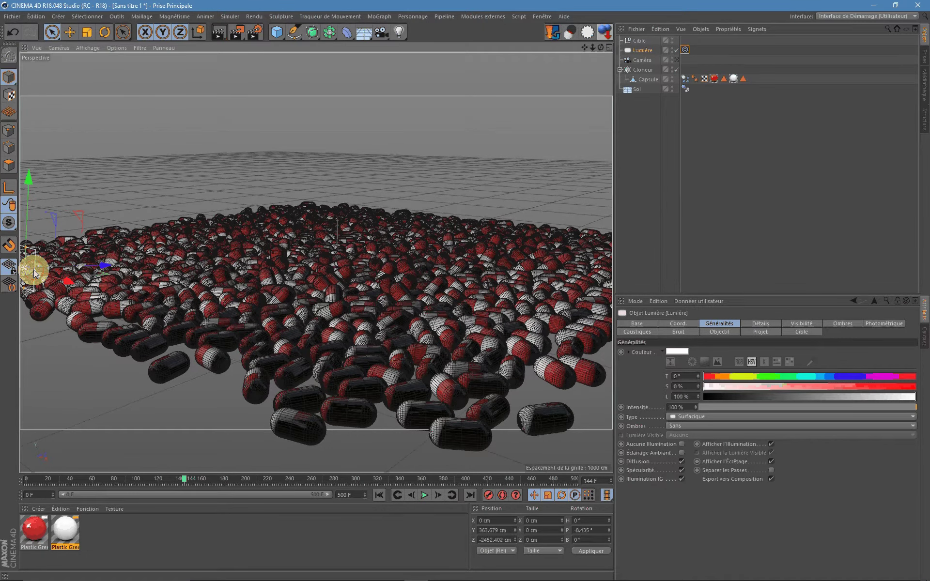
mouse_move(34, 273)
mouse_down()
mouse_move(63, 273)
mouse_move(42, 278)
mouse_up()
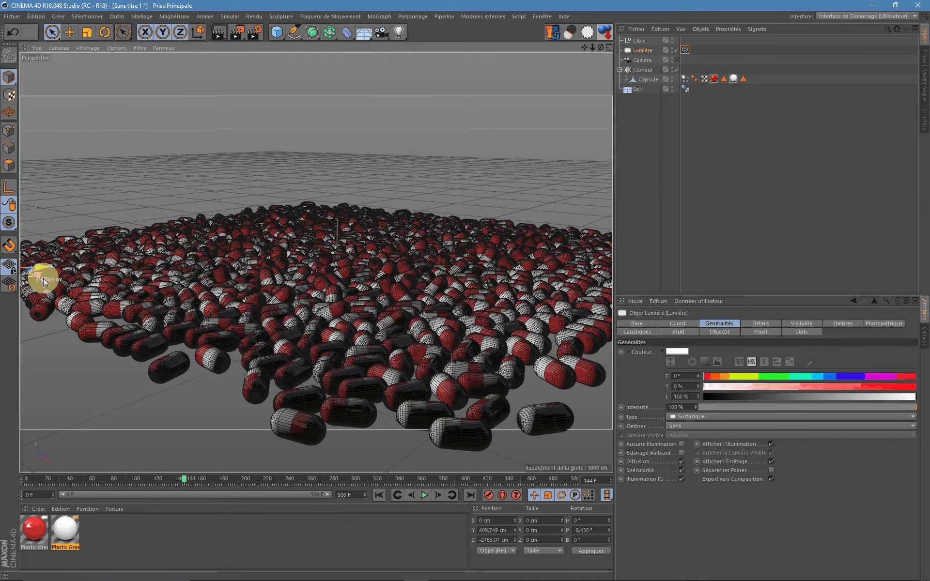
click(217, 43)
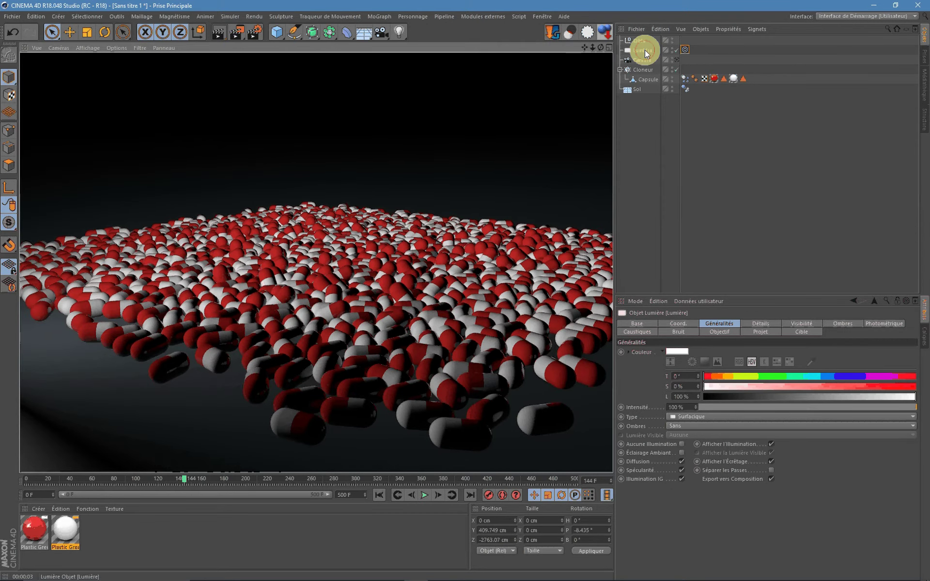
Step: Tint the light a faint warm orange with hue 43° and saturation 7%
click(703, 385)
drag(703, 385, 731, 380)
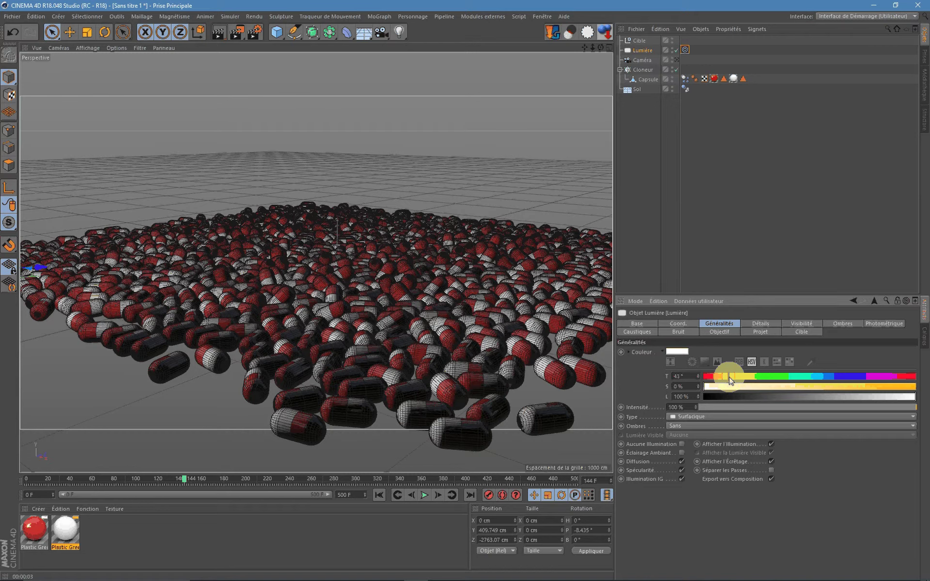
click(717, 387)
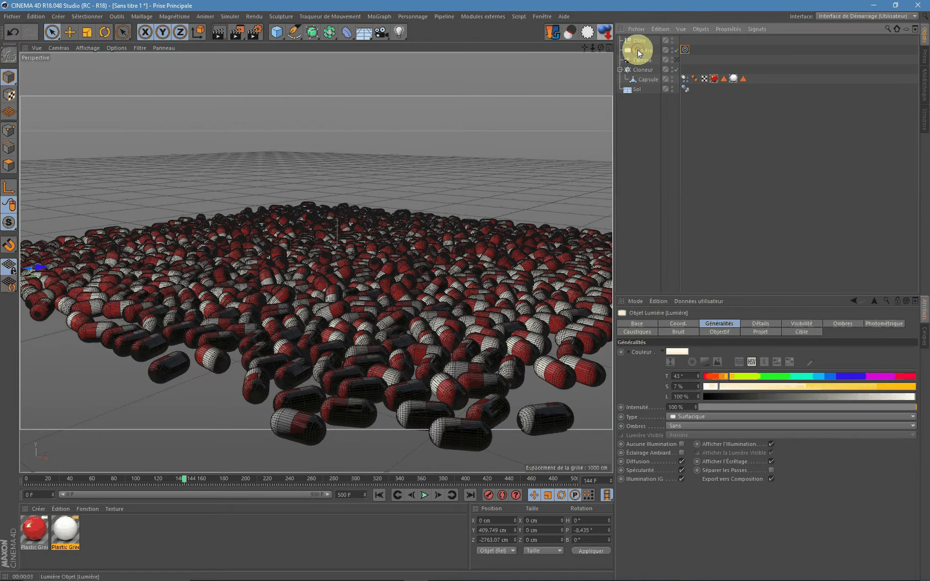
Step: Duplicate the light as Lumière.1 and move it higher and right of the capsules
drag(638, 54, 639, 59)
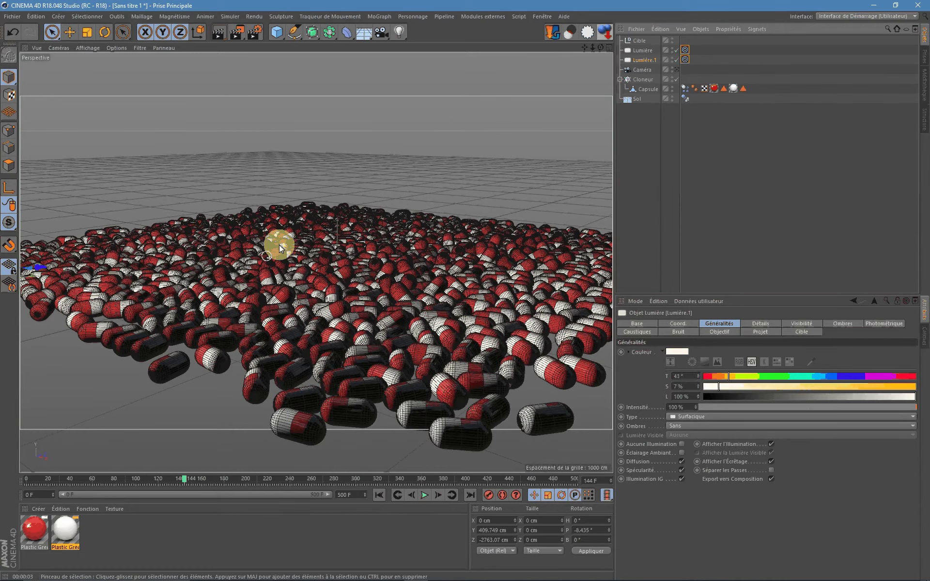
click(70, 32)
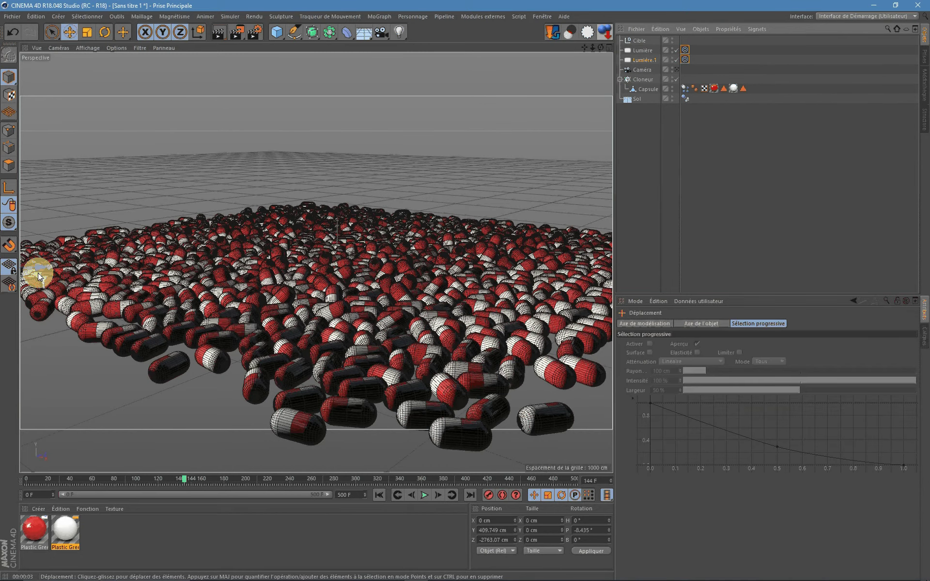
mouse_move(39, 276)
mouse_down()
mouse_move(184, 254)
mouse_move(569, 335)
mouse_up()
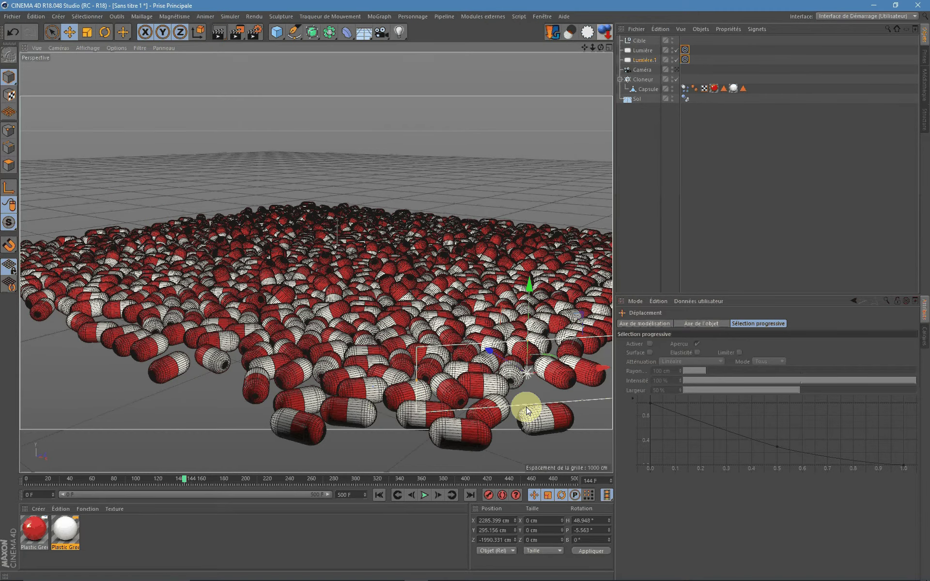
mouse_move(527, 411)
mouse_down()
mouse_move(473, 292)
mouse_move(482, 344)
mouse_up()
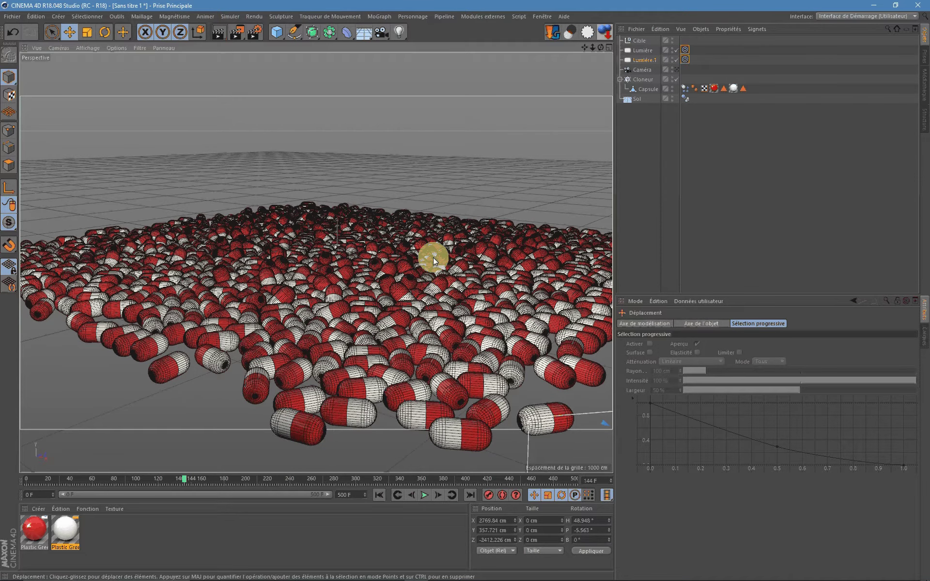
scroll(414, 219, down, 5)
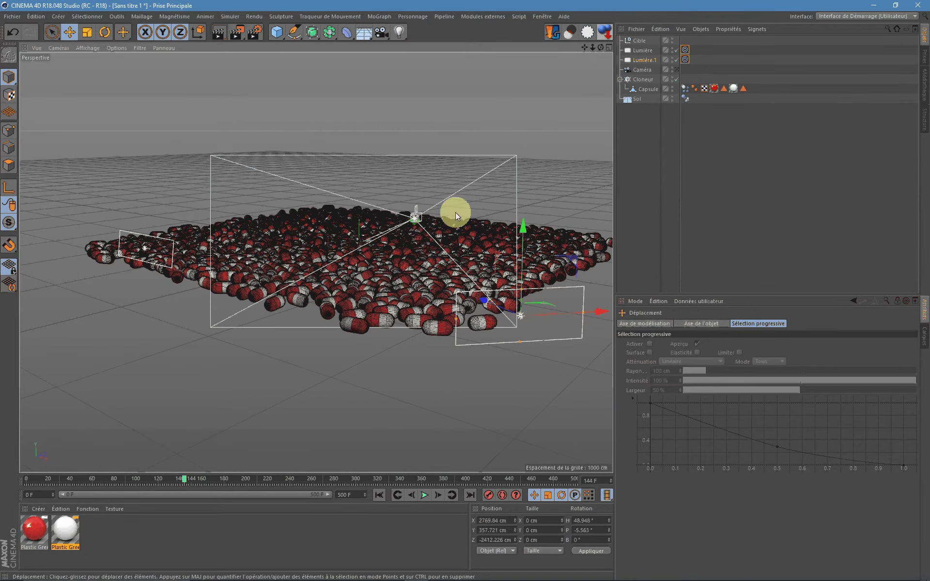
drag(525, 230, 530, 175)
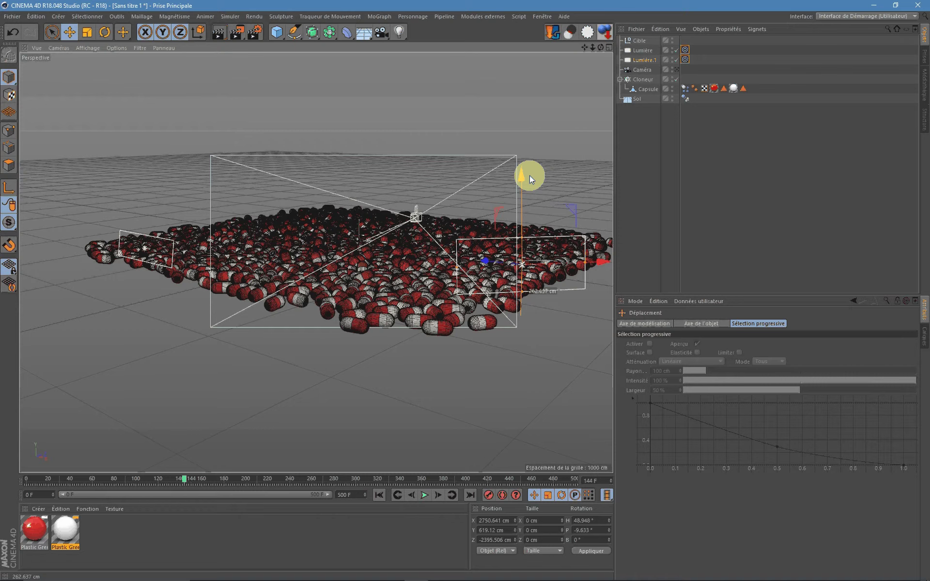
mouse_move(484, 261)
mouse_down()
mouse_move(499, 245)
mouse_move(509, 259)
mouse_up()
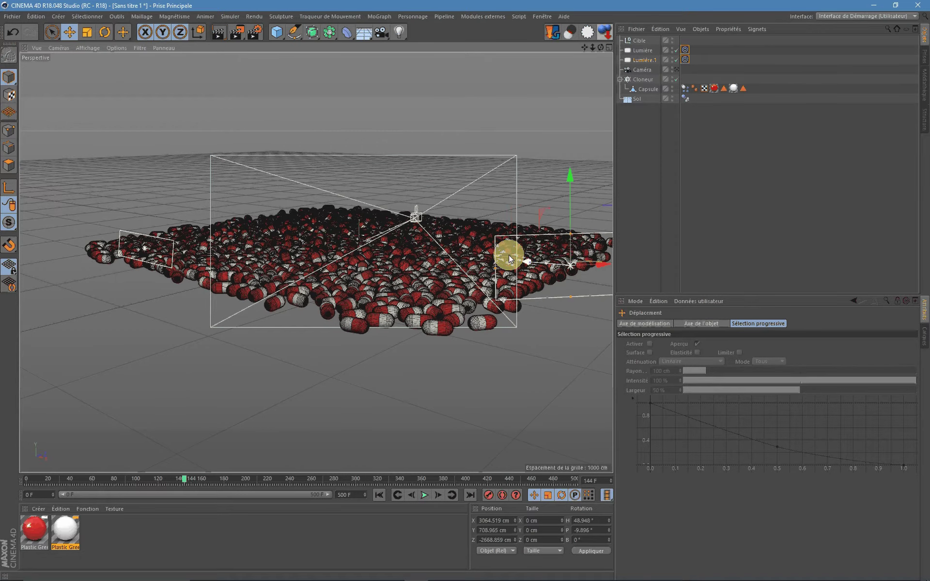
click(677, 70)
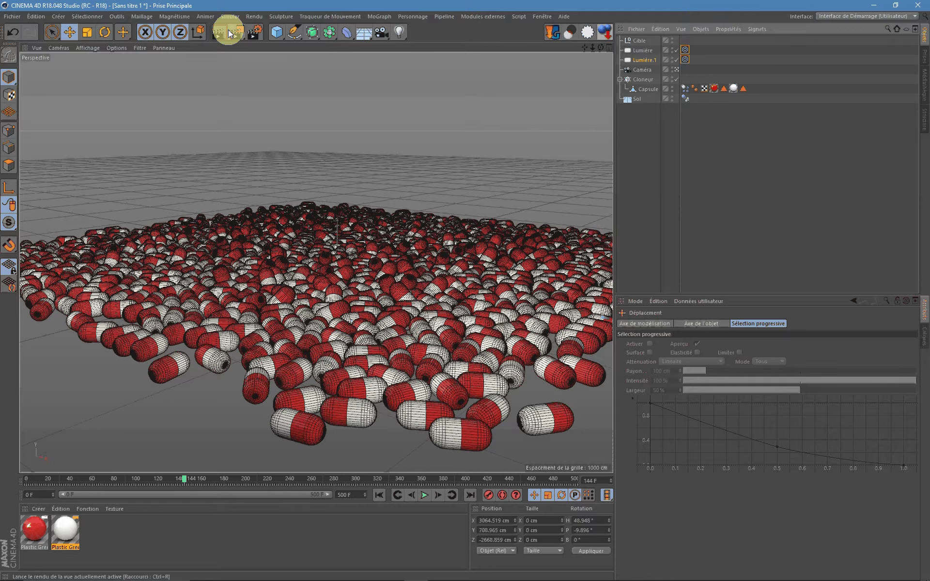
Step: Preview the camera render, then give both lights soft shadow maps
click(220, 33)
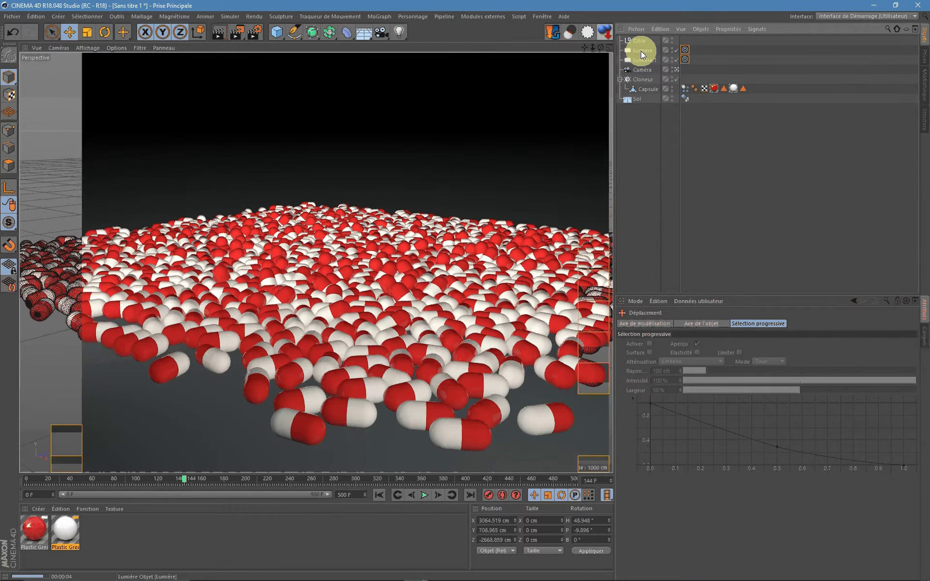
click(643, 61)
ctrl+click(641, 60)
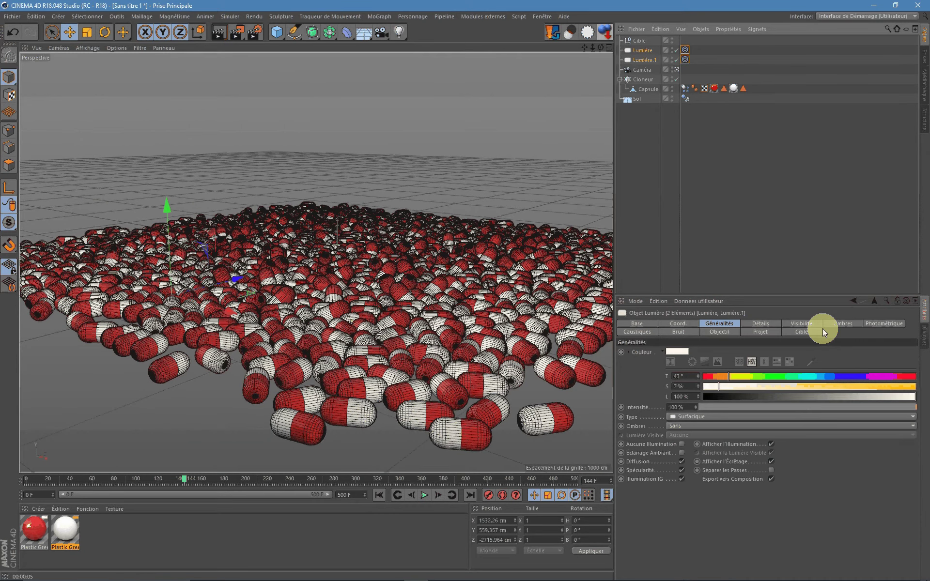
click(823, 325)
click(671, 351)
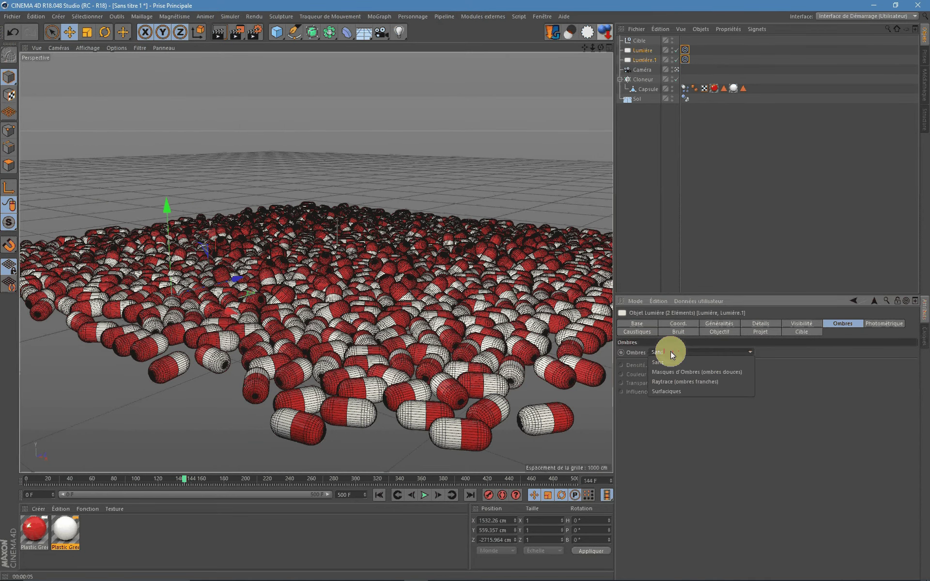
click(673, 369)
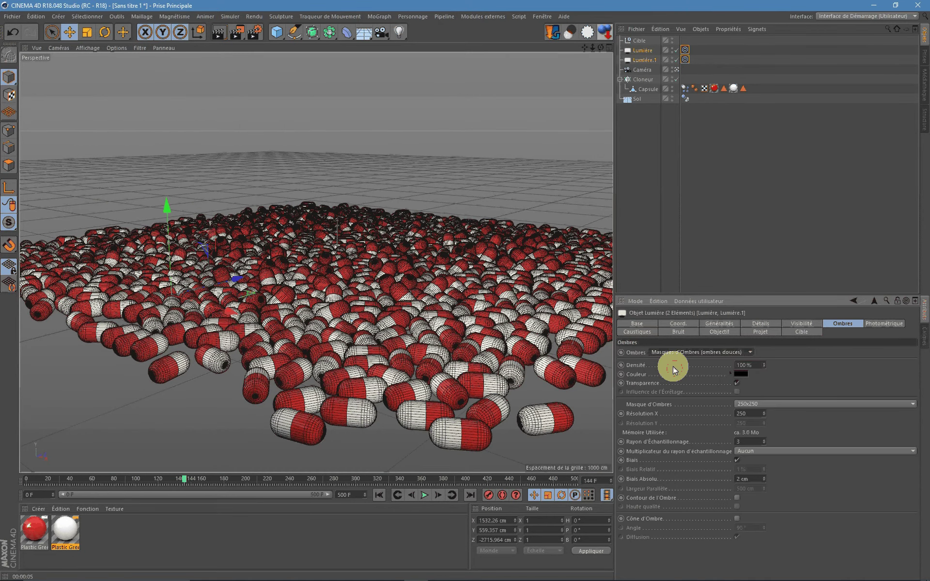
Step: Set the shadow colour to 9% lightness and the shadow map to 500x500
click(742, 374)
click(714, 391)
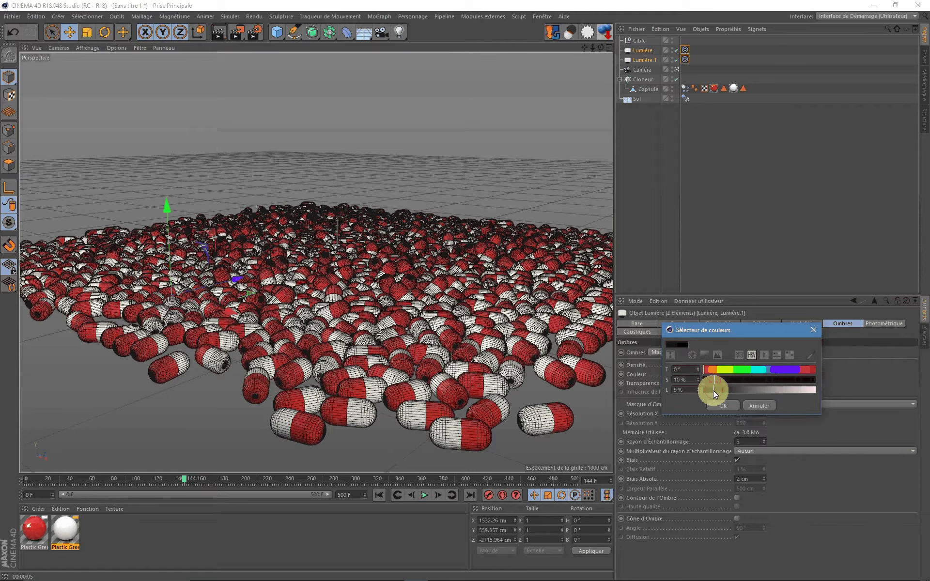
click(716, 402)
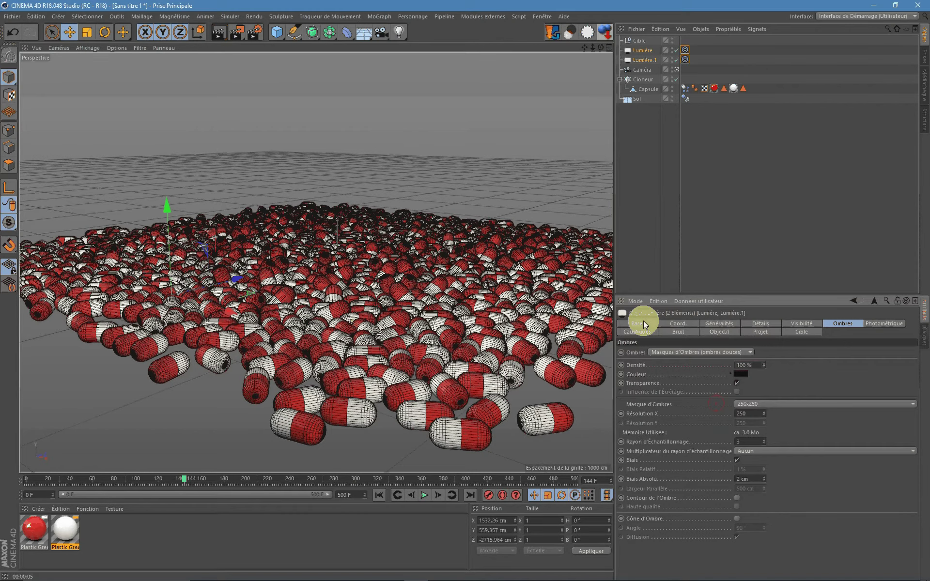
click(748, 405)
click(746, 423)
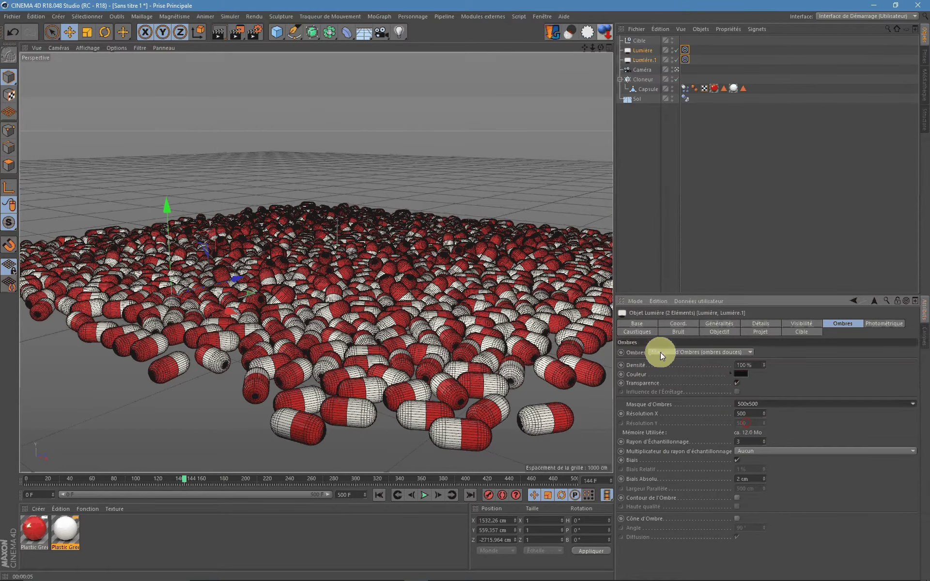
Step: Render a preview region to check the soft shadows on the capsules
click(217, 35)
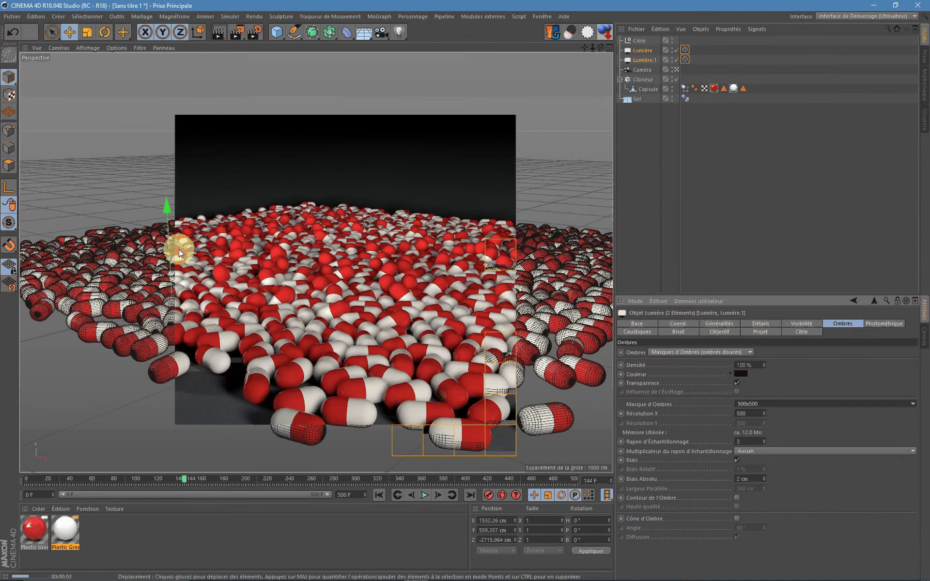
click(642, 69)
click(254, 32)
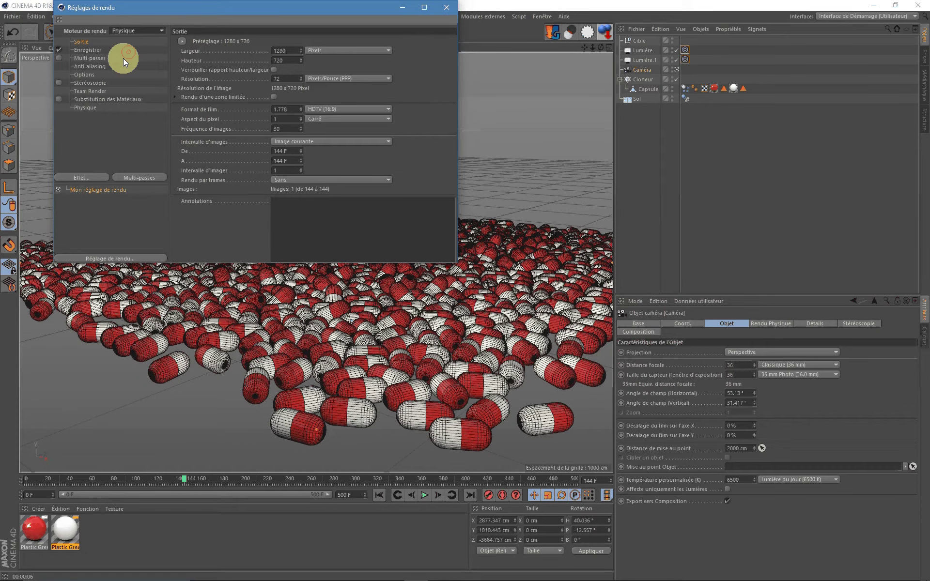
Step: Enable Profondeur de champ in the Physique render settings
click(91, 108)
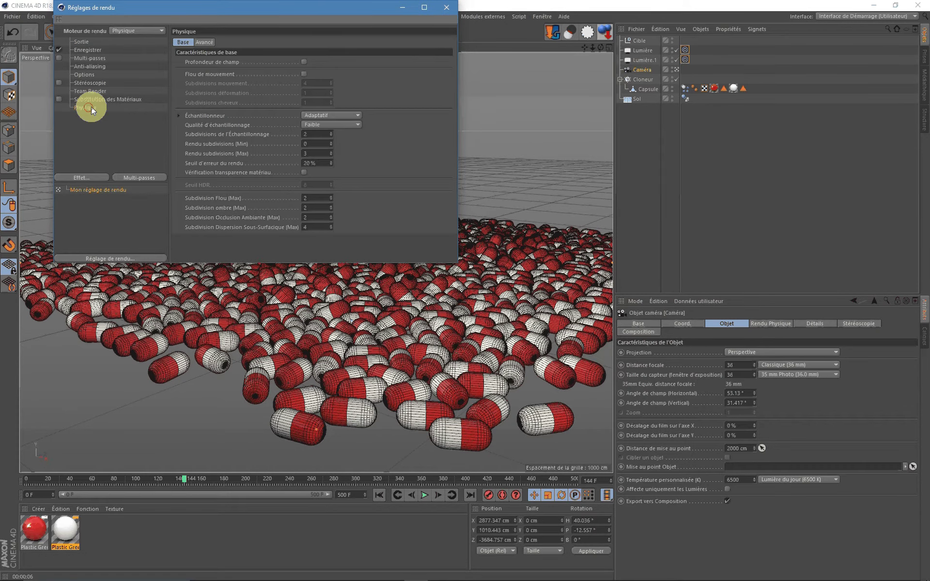
click(303, 62)
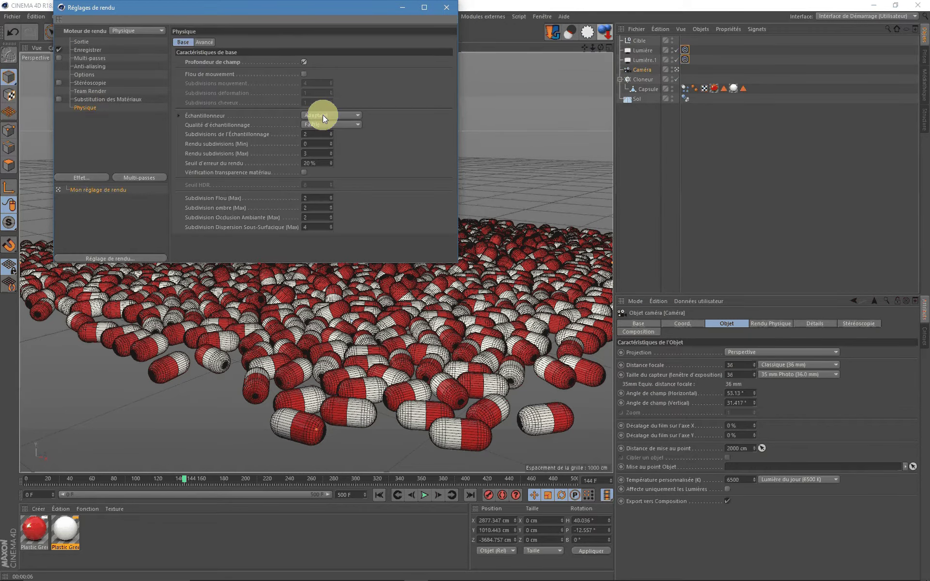